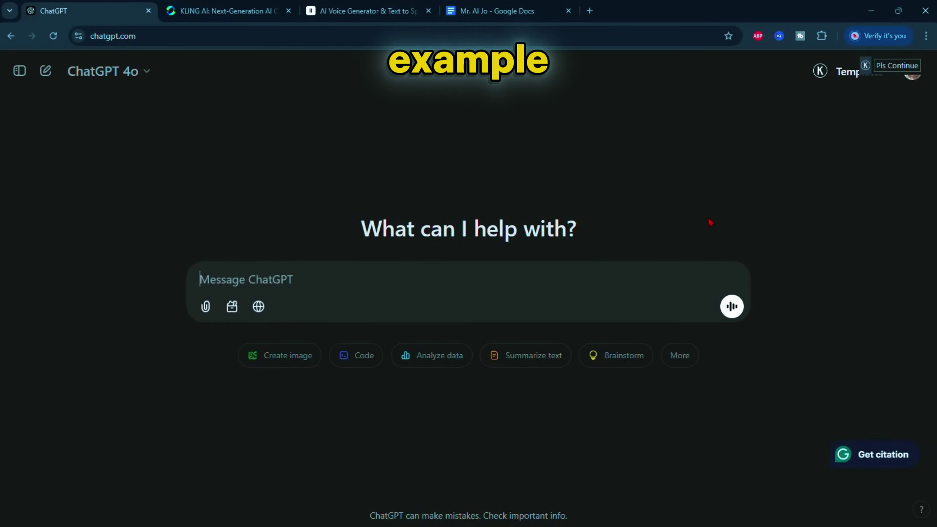
Step: Ask ChatGPT for title ideas for a 3D animated horror story for kids in a Pixar style
text(Hey ChatGPT, I want t)
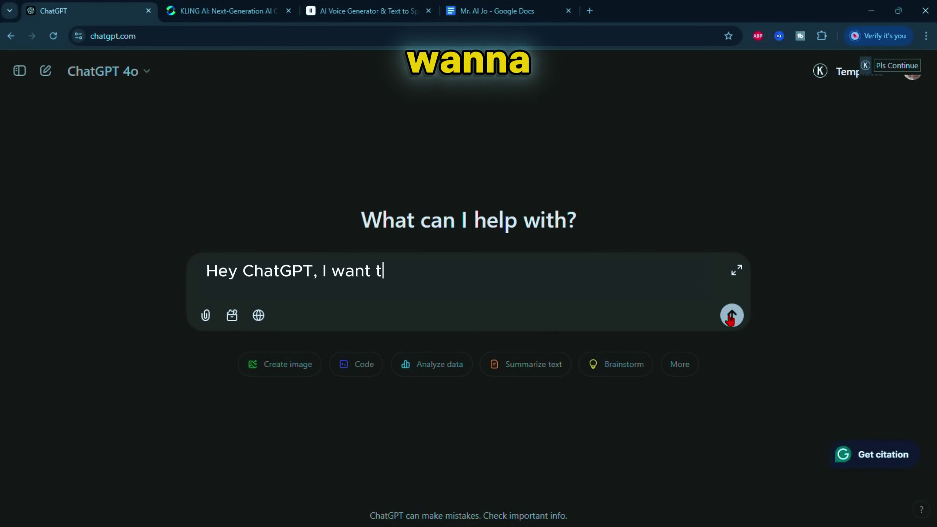
text(o create a 3D animated horror story for kids in a Pixar style. Can you give me some title ideas?)
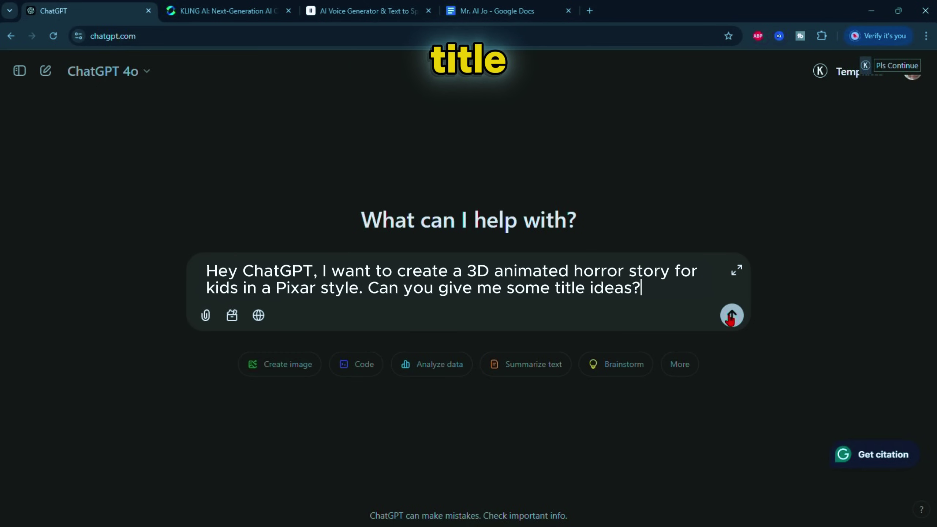
click(731, 317)
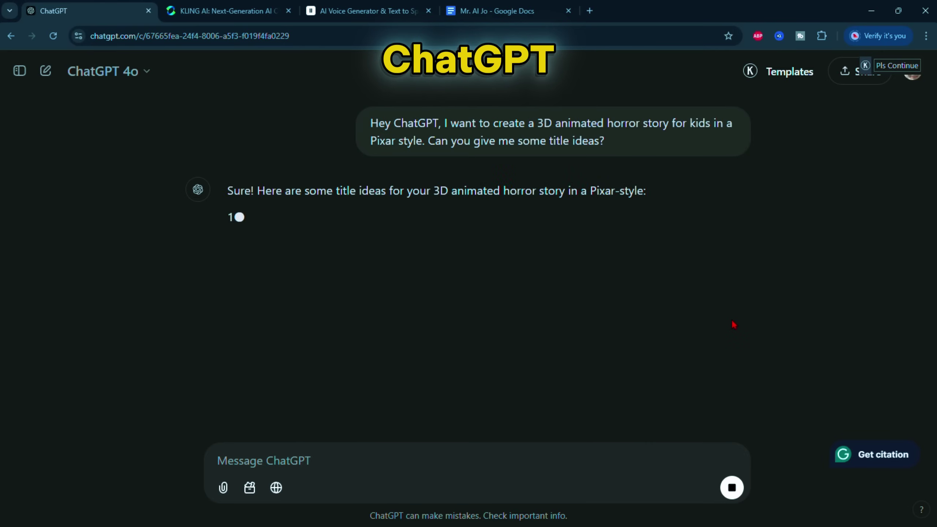
Step: Ask for a "The Whimsical Haunting of Willow Hollow" YouTube script in scenes, with image prompts listing character name, age, gender, hairstyle, face, outfit, background and action
scroll(273, 201, up, 2)
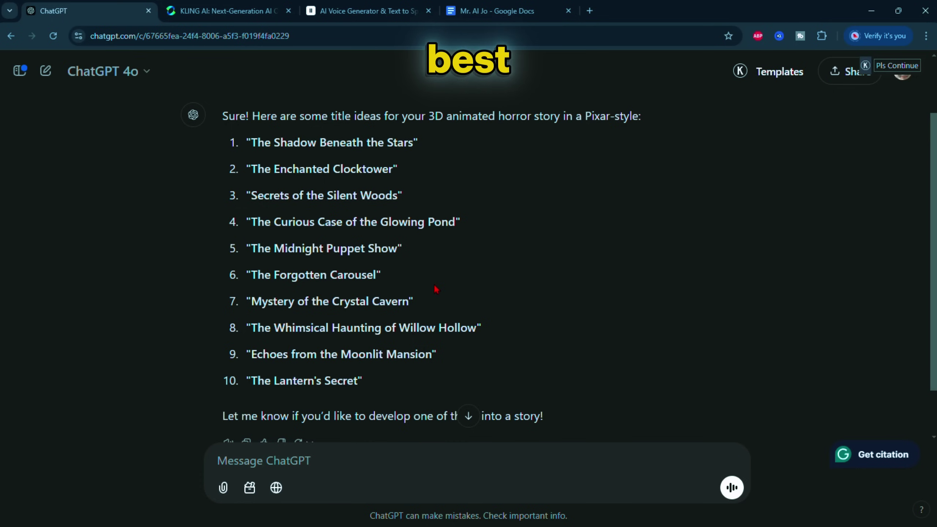
scroll(442, 347, down, 2)
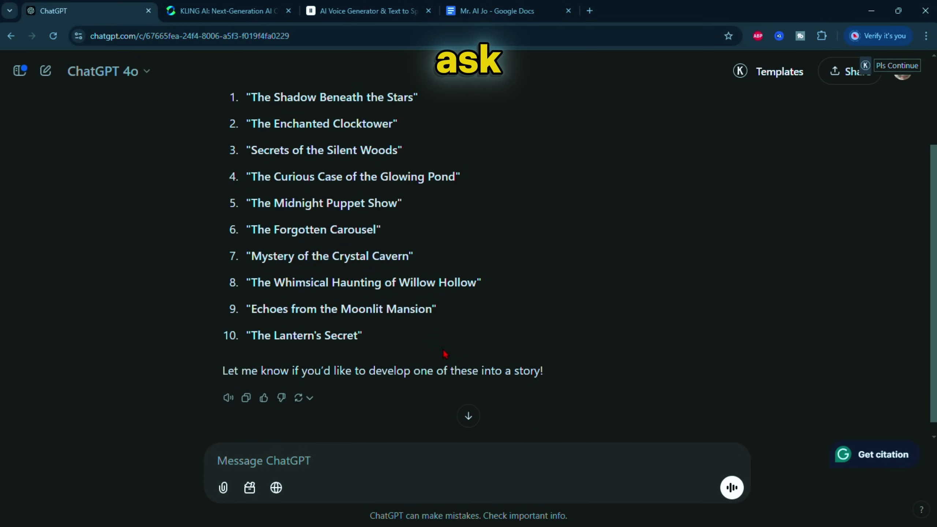
text(I'v)
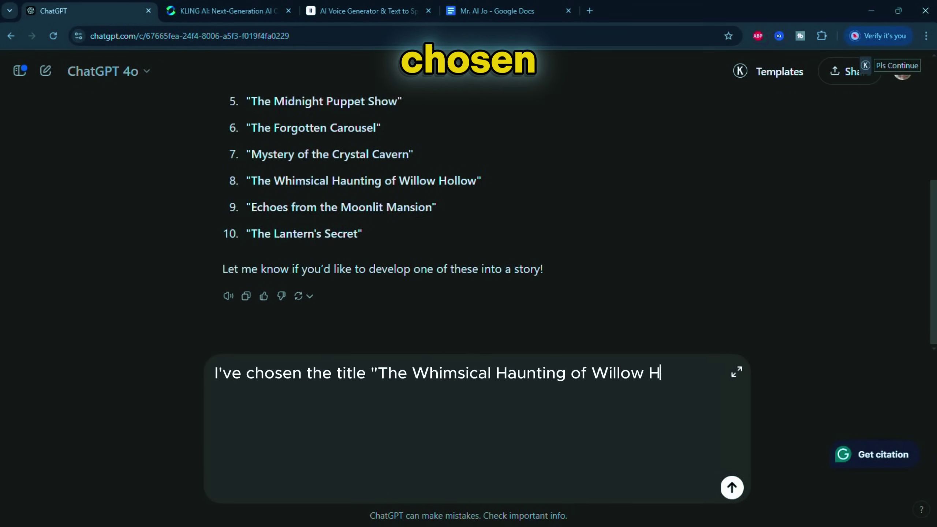
text(ollow". Can you help me write an original and engaging script for the story? I plan to)
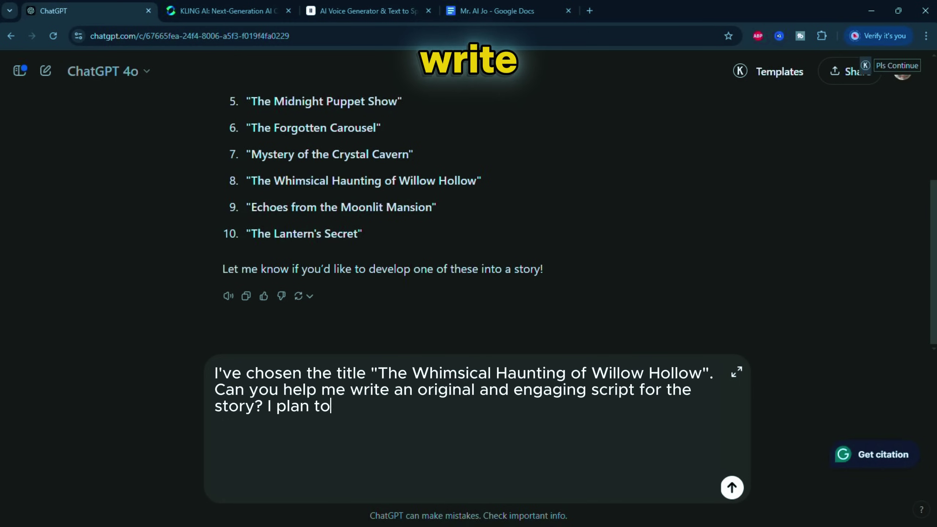
text(video based on this story, so please divide it into scenes and pro)
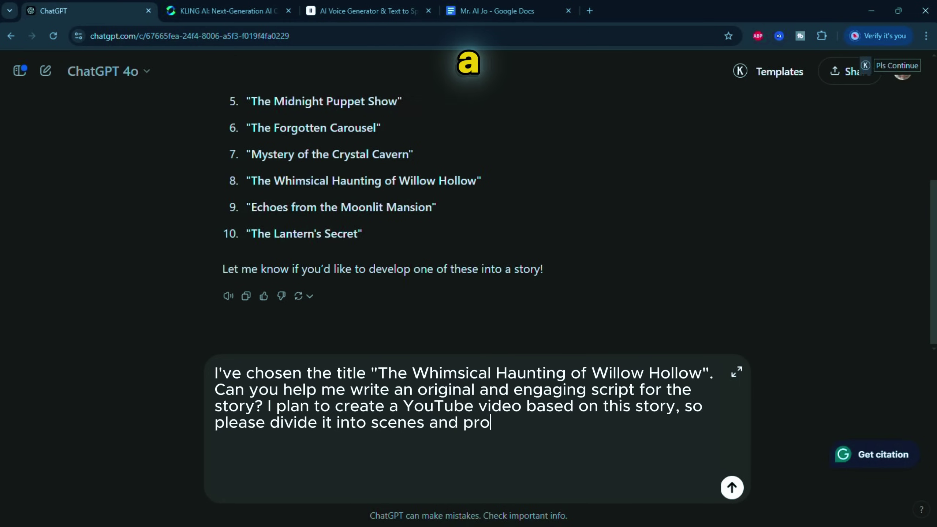
text(vide an image prompt for)
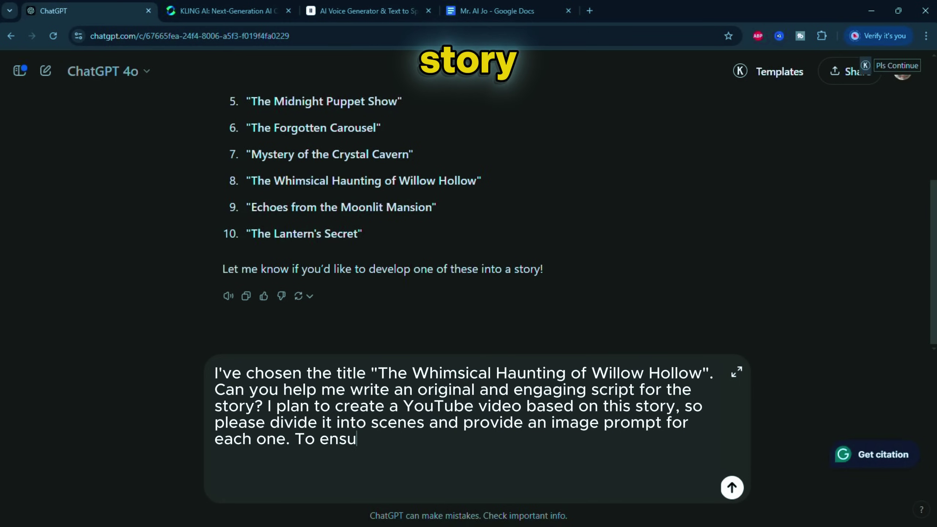
text(e consistency in the character's profile t)
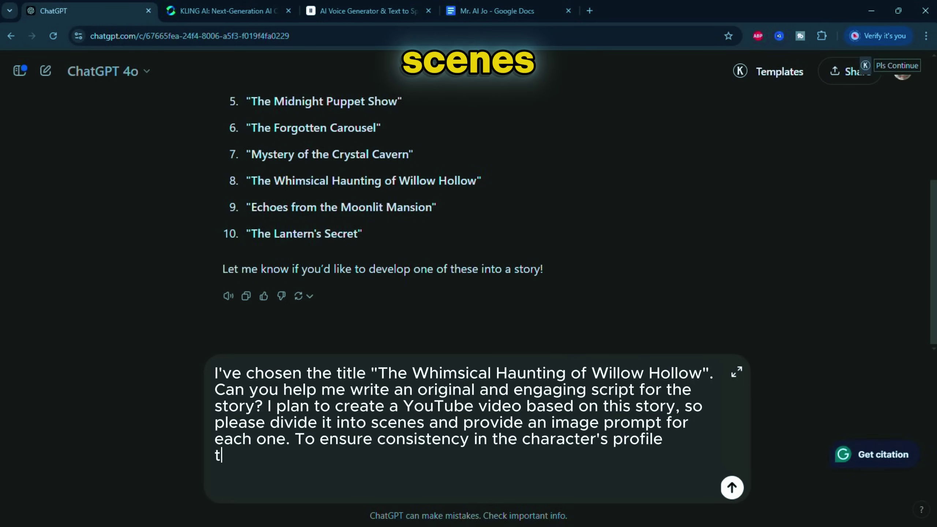
text(hroughout the story, please use the followi)
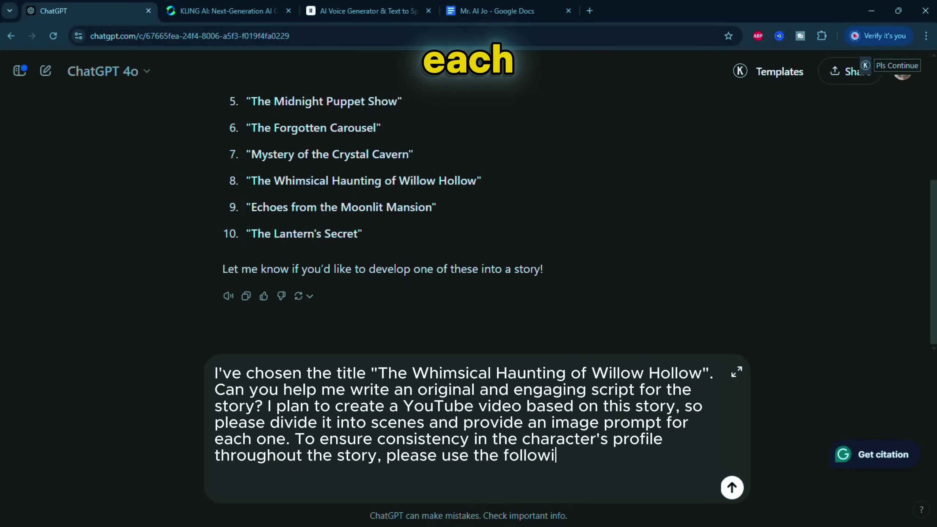
text( name, age, gender, )
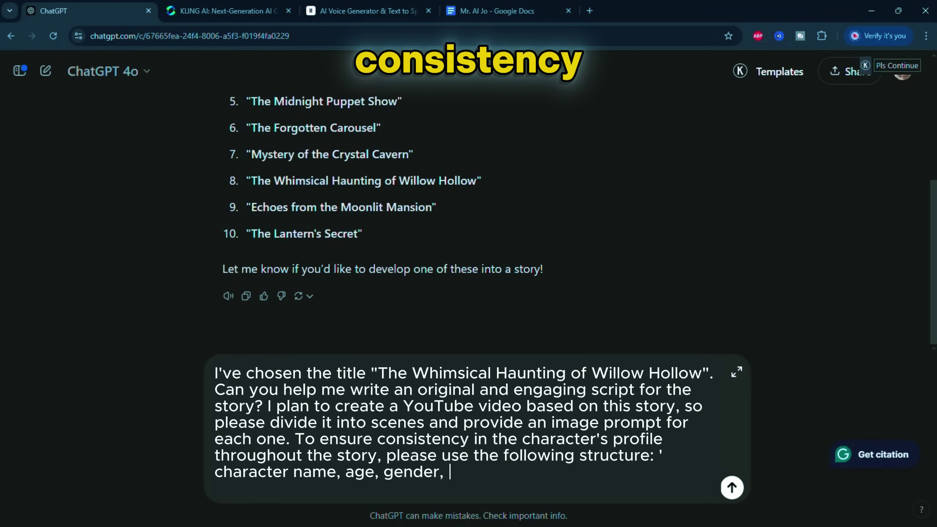
text(hairstyle, face description, outfit ( top, )
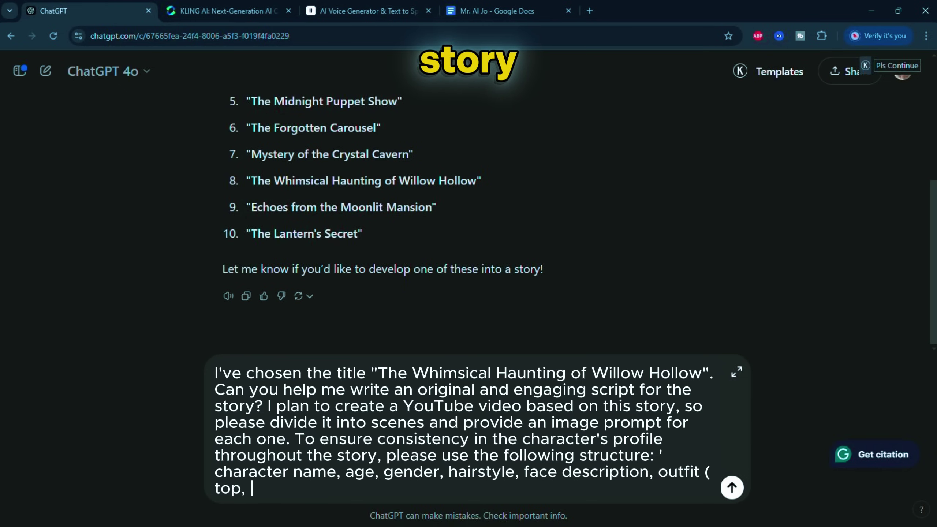
text(round description, and action.)
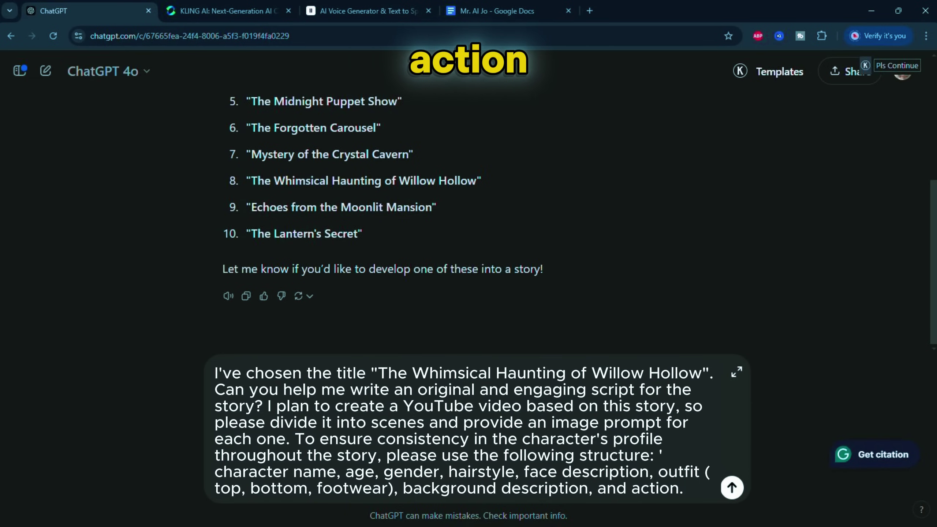
click(733, 489)
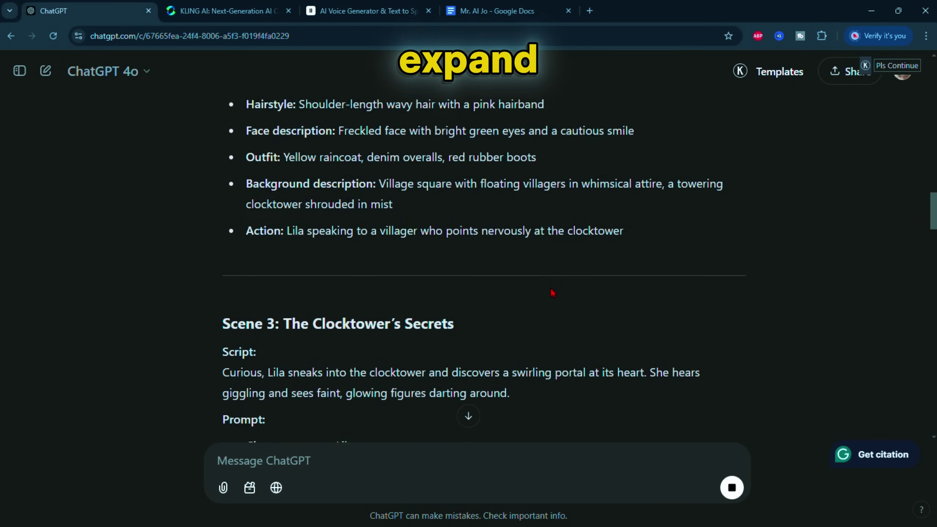
Step: Copy the full generated scene script and paste it into the "Mr. AI Jo" document in Google Docs
scroll(553, 293, up, 20)
drag(193, 182, 661, 283)
scroll(473, 347, down, 6)
right_click(381, 292)
click(408, 299)
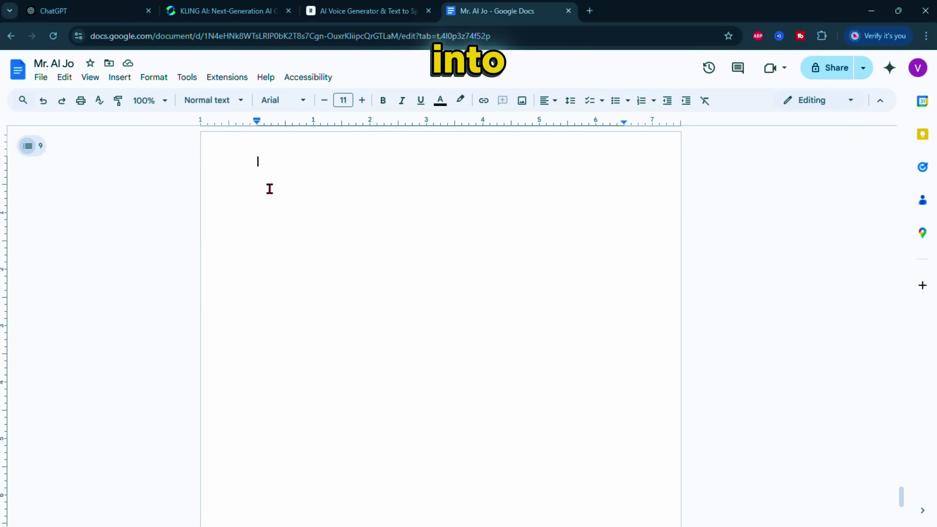
right_click(269, 189)
click(306, 241)
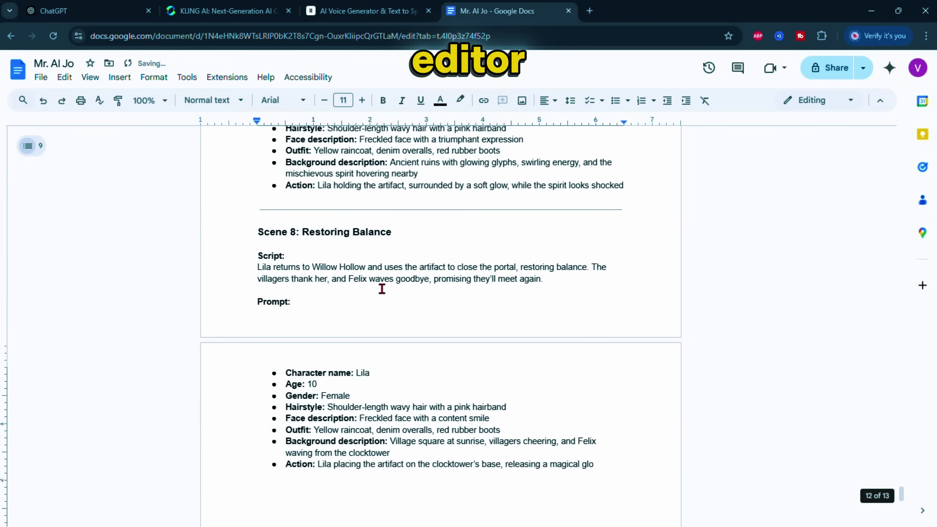
Step: Delete the field labels, from "Character name:" to "Action:", in the Scene 1 prompt so only the descriptions remain
scroll(382, 288, up, 20)
drag(286, 271, 306, 282)
key(BackSpace)
key(BackSpace)
drag(286, 294, 320, 294)
key(BackSpace)
drag(286, 306, 326, 306)
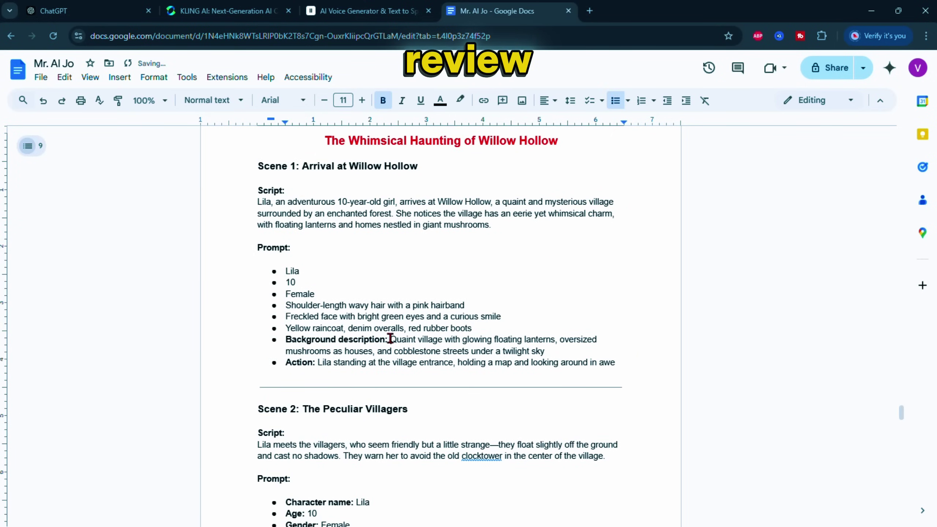
drag(390, 340, 286, 340)
key(BackSpace)
drag(318, 363, 286, 363)
key(BackSpace)
Step: Remove the bullets and the space before paragraphs from the Scene 1 prompt lines
drag(583, 362, 286, 271)
click(615, 100)
click(570, 100)
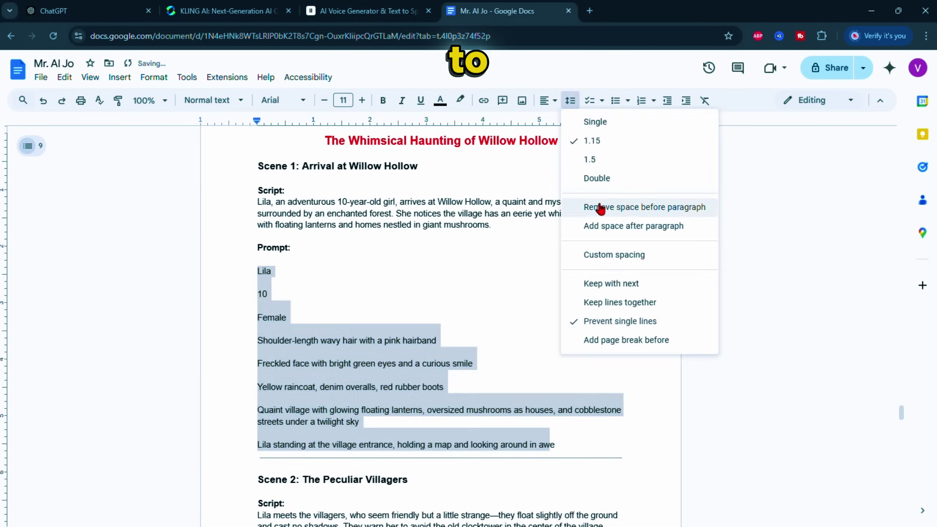
click(600, 209)
Step: Join the Scene 1 prompt lines into one paragraph with the descriptions separated by commas
click(280, 271)
text(,)
key(Down)
text(,)
click(244, 305)
click(245, 339)
click(237, 282)
key(BackSpace)
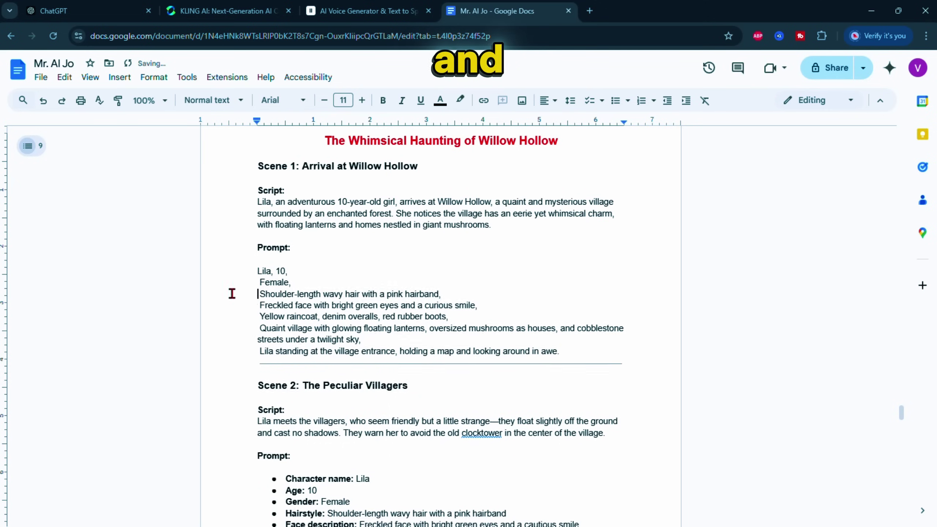
click(235, 305)
key(BackSpace)
key(BackSpace)
key(BackSpace)
key(BackSpace)
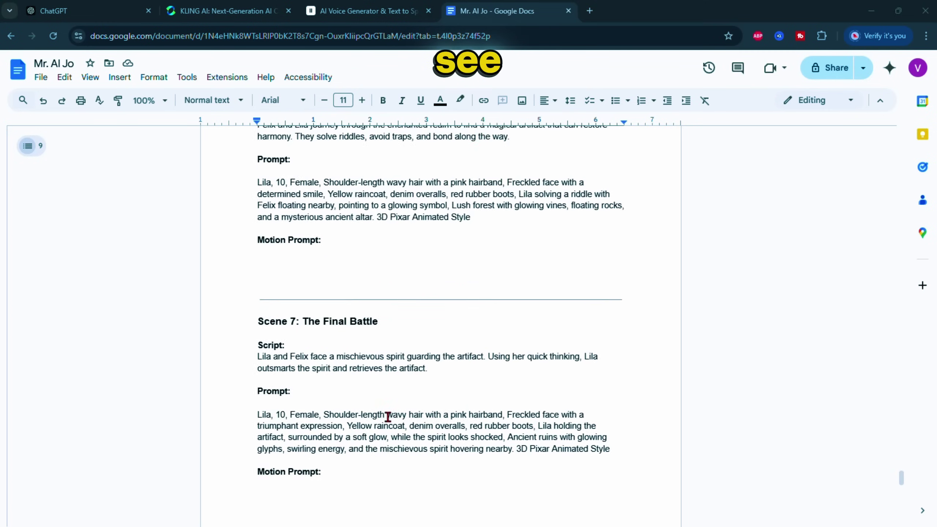
Step: Review the reformatted image prompts and the Motion Prompt headings across the scenes, ending at Scene 1
scroll(402, 439, down, 3)
scroll(402, 439, up, 20)
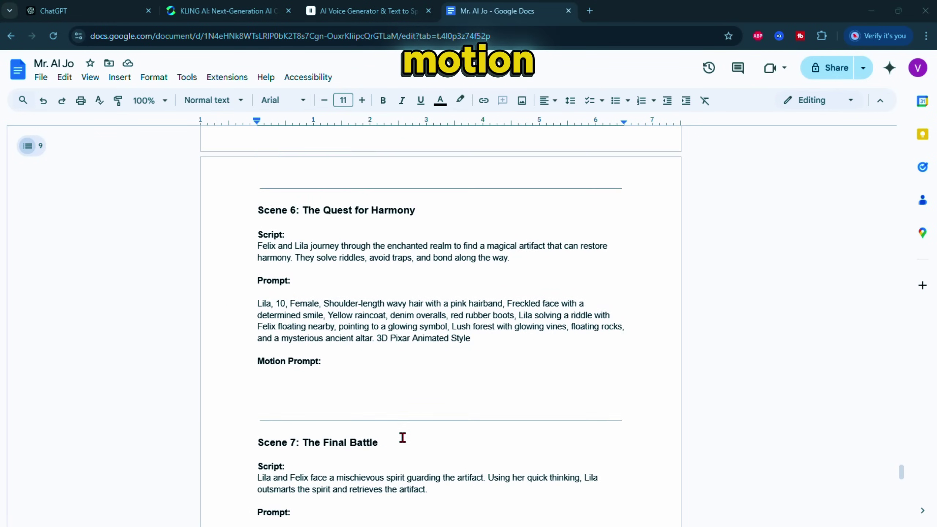
scroll(403, 431, up, 10)
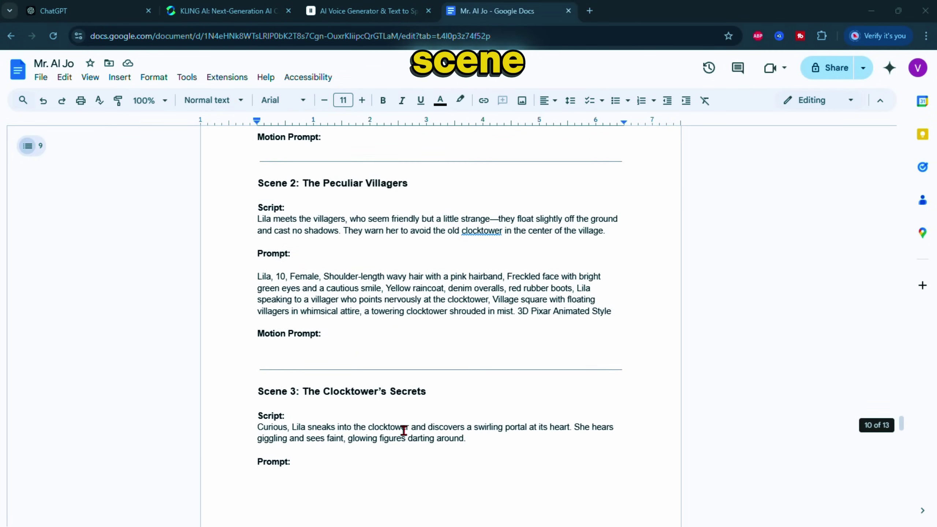
scroll(404, 430, up, 5)
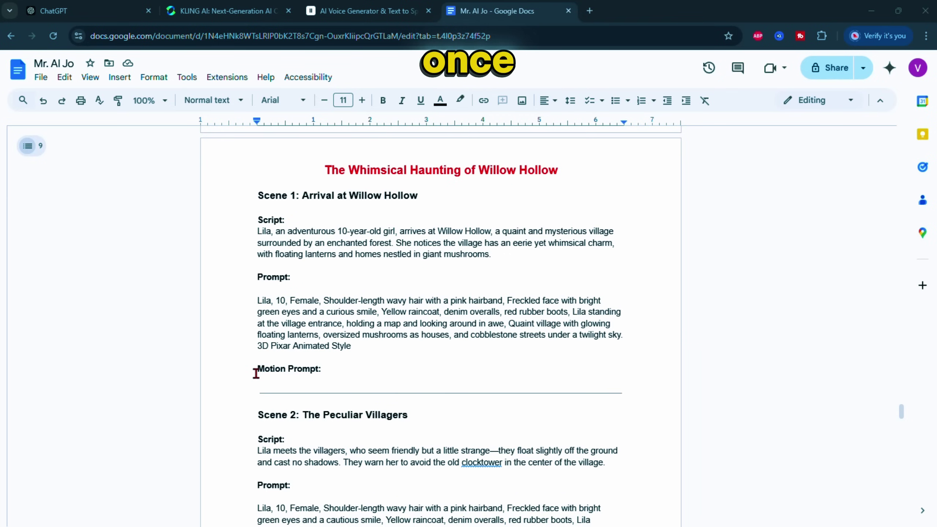
drag(256, 372, 322, 371)
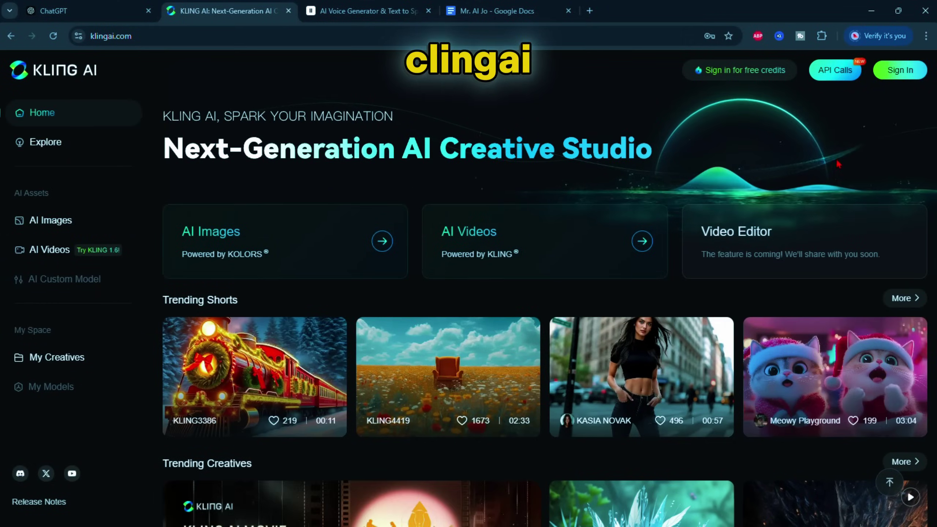
Step: Sign in to the Kling AI website with the account credentials and complete the sign-in verification
click(900, 70)
click(540, 384)
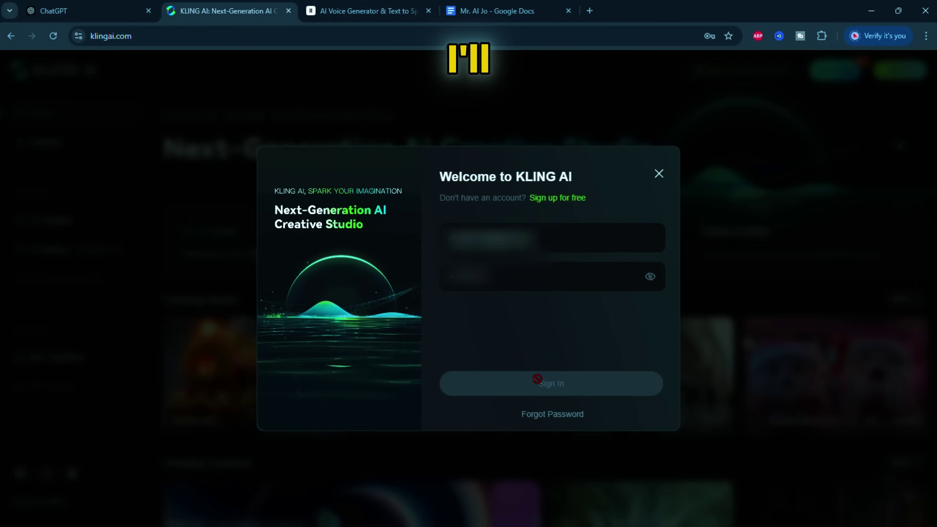
drag(388, 369, 519, 369)
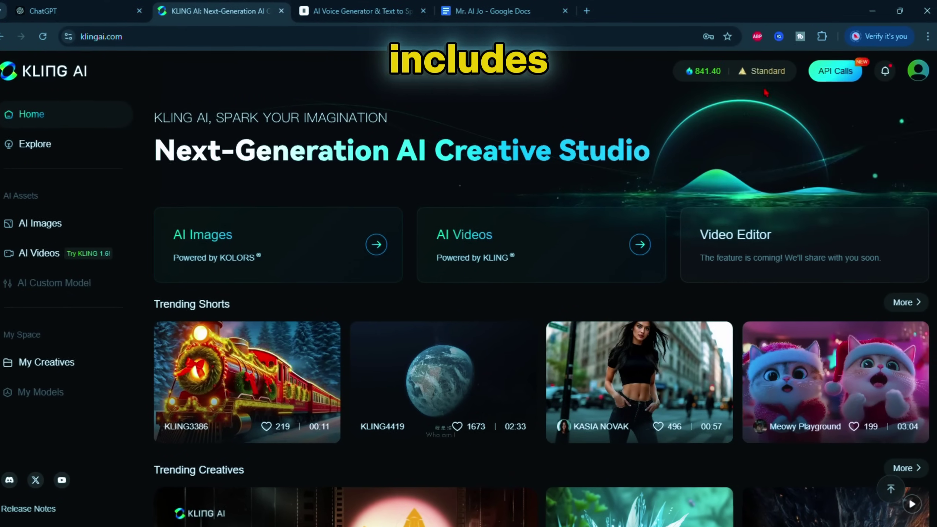
Step: Look over the Kling AI home page and open its AI Images tool
mouse_move(688, 85)
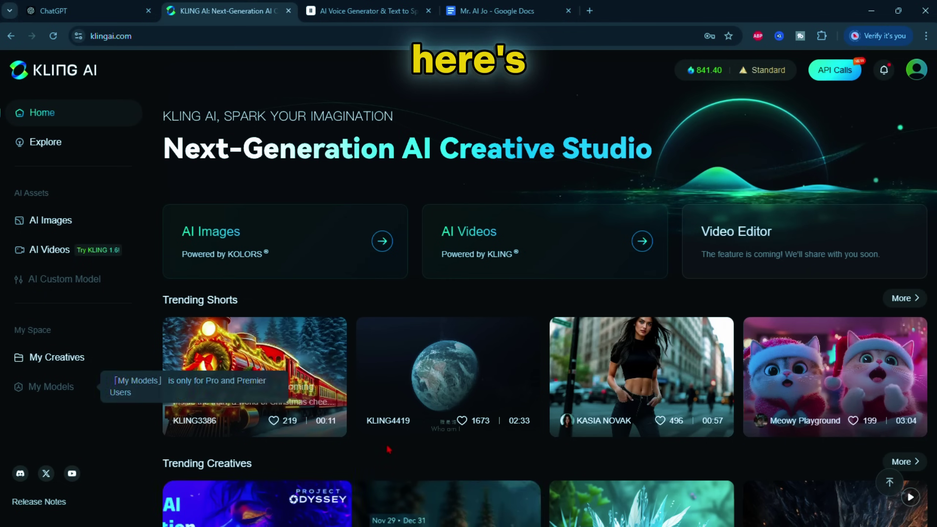
scroll(645, 117, down, 6)
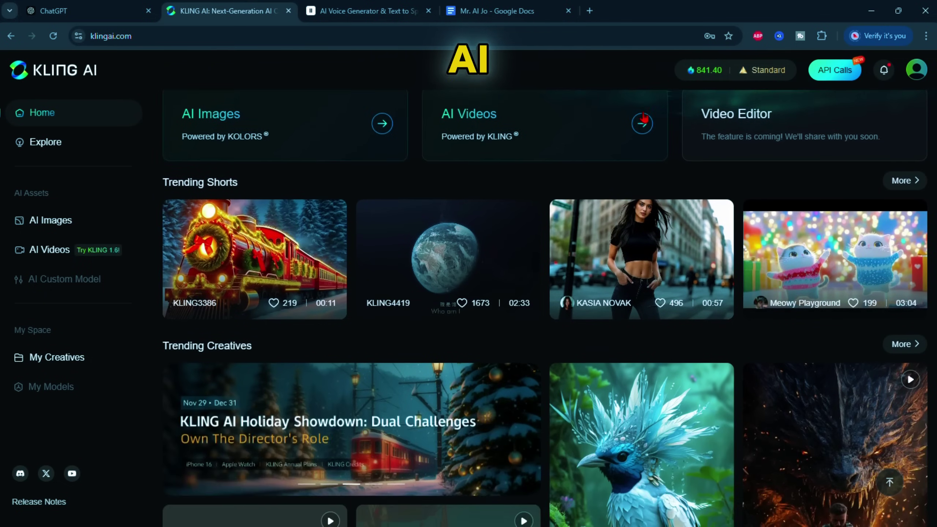
scroll(645, 117, up, 5)
scroll(645, 117, up, 2)
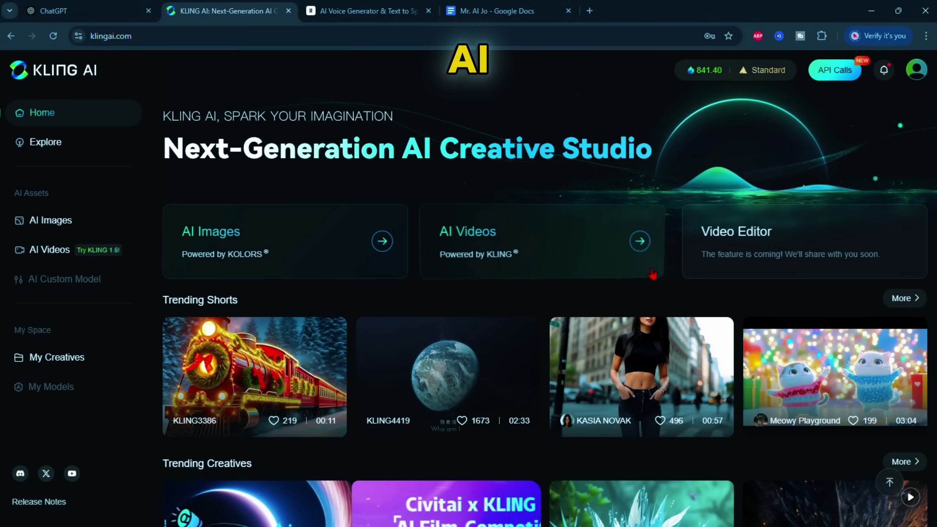
click(294, 258)
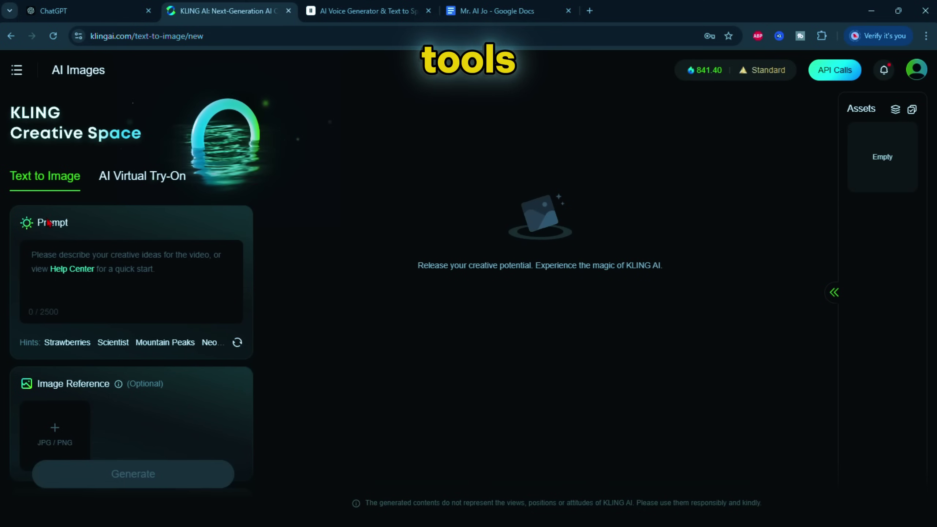
Step: Examine the Text to Image prompt box, image reference, aspect ratio and generating count options
click(38, 255)
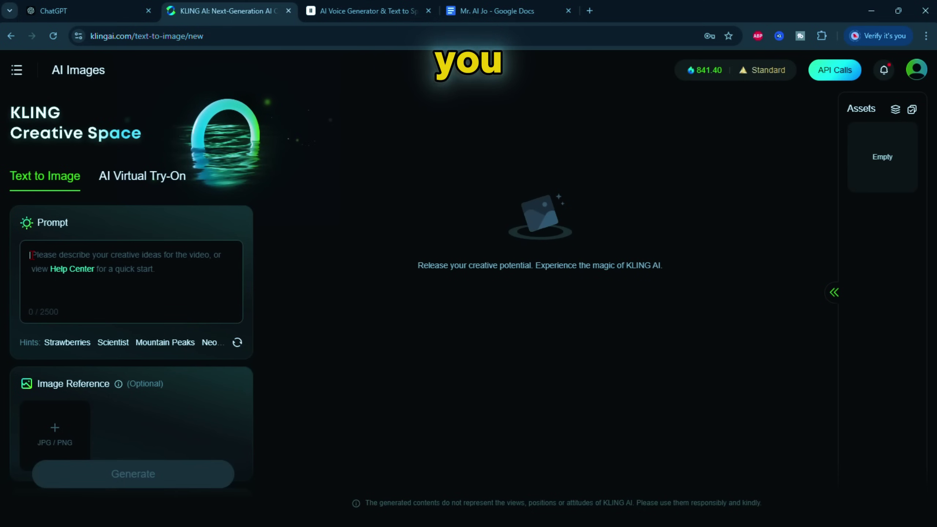
scroll(112, 272, down, 3)
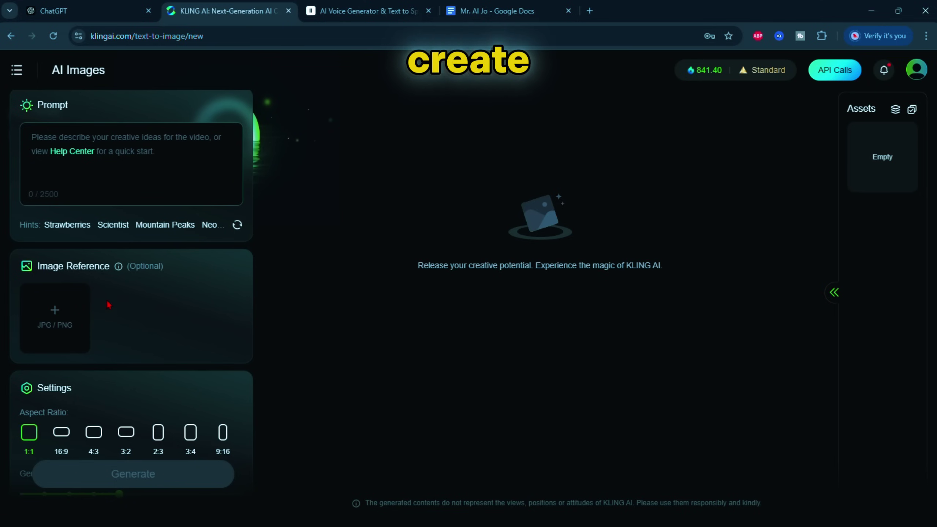
mouse_move(122, 272)
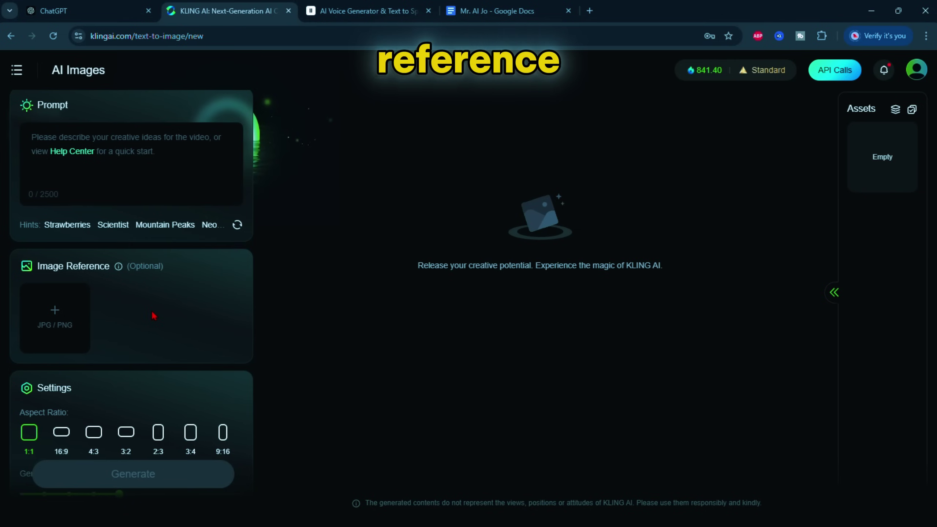
scroll(152, 312, down, 2)
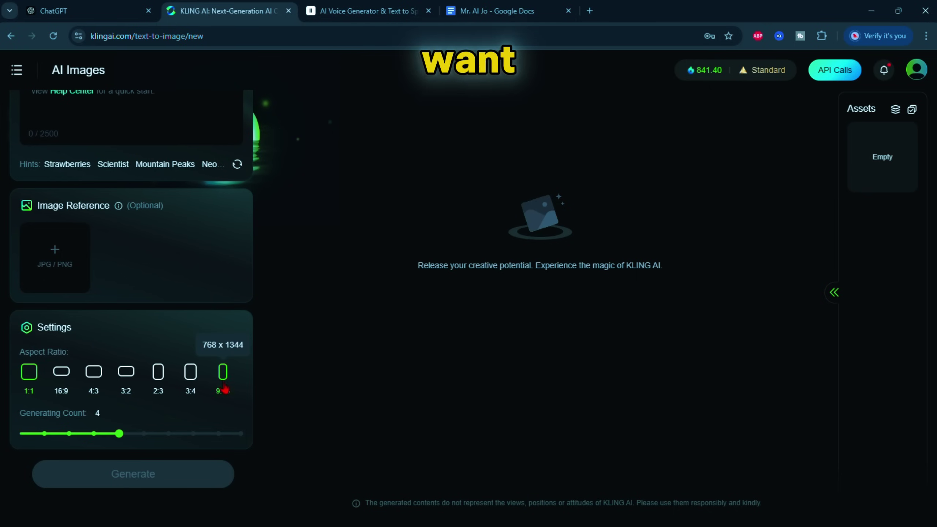
Step: Copy Scene 1's image prompt, through "3D Pixar Animated Style", from the Google Docs document into Kling AI's Text to Image prompt
mouse_move(119, 434)
mouse_down()
mouse_move(44, 439)
mouse_move(192, 439)
mouse_move(124, 438)
mouse_up()
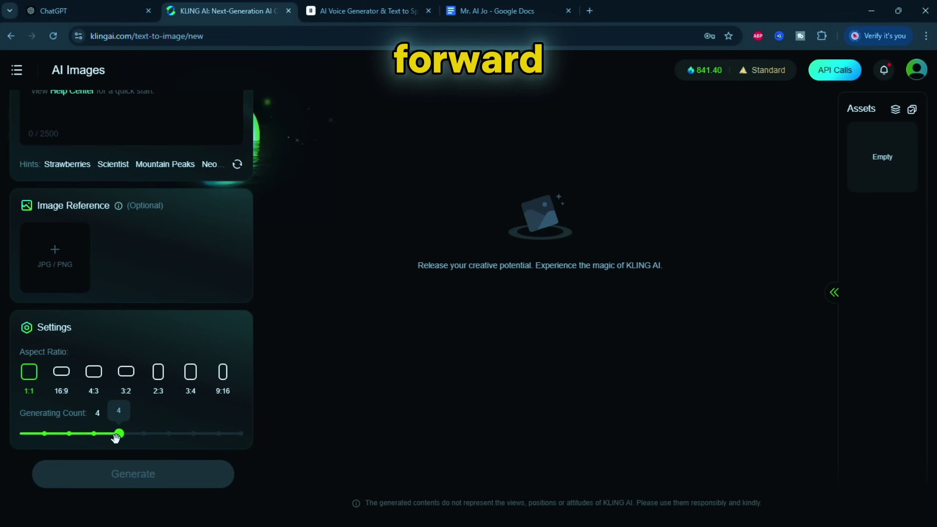
scroll(215, 418, up, 5)
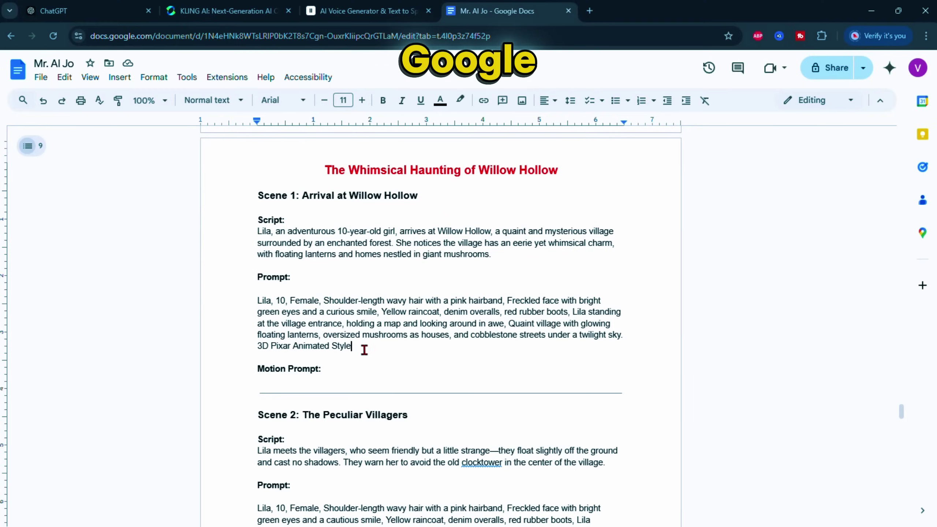
drag(364, 350, 259, 303)
key(ctrl+c)
right_click(263, 307)
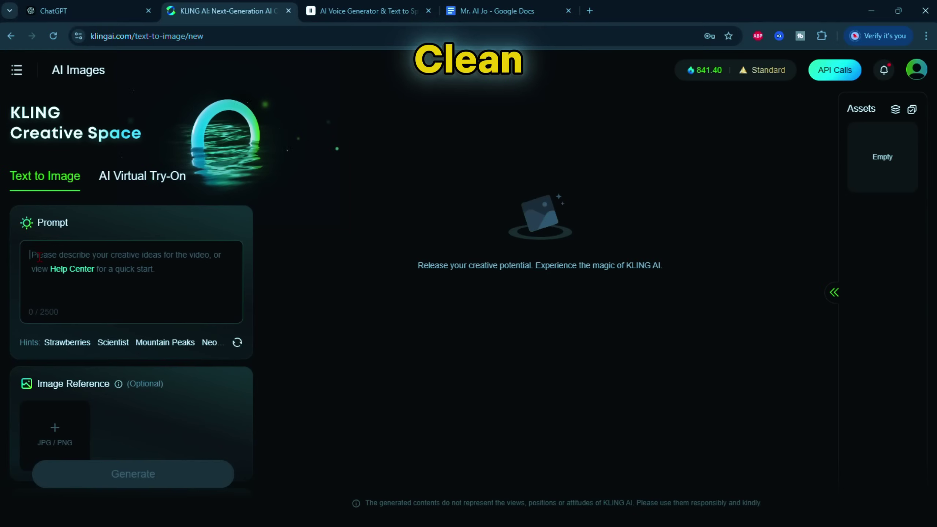
right_click(39, 256)
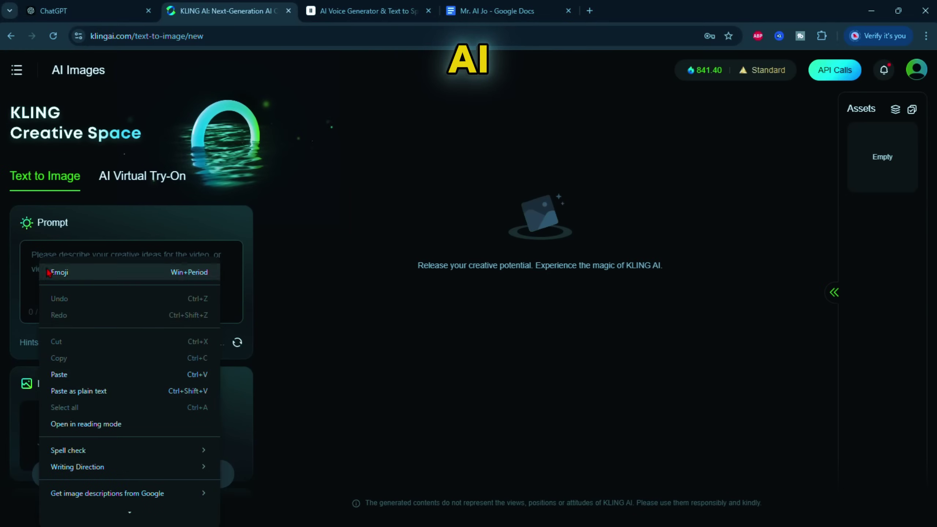
click(82, 360)
drag(81, 354, 176, 351)
Step: Set the aspect ratio to 16:9, keep the generating count at 4, and generate the Scene 1 images
scroll(176, 351, down, 5)
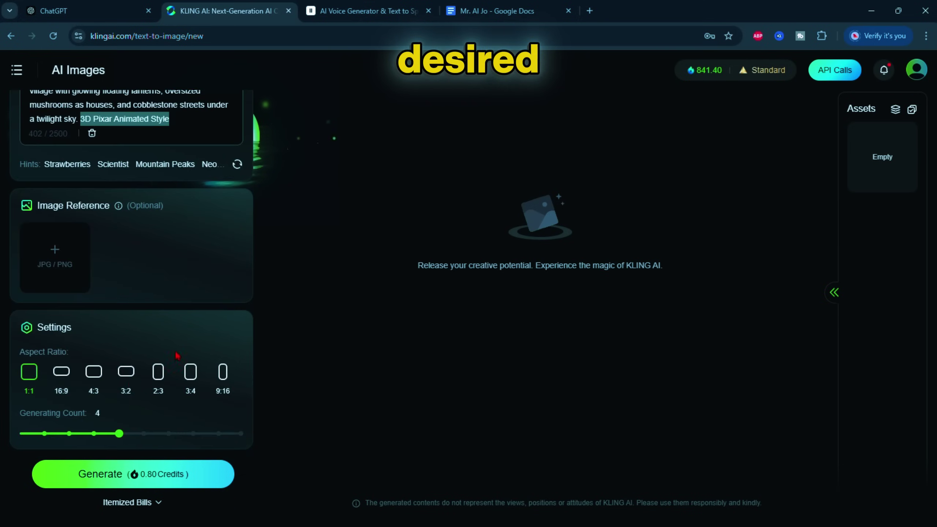
click(61, 372)
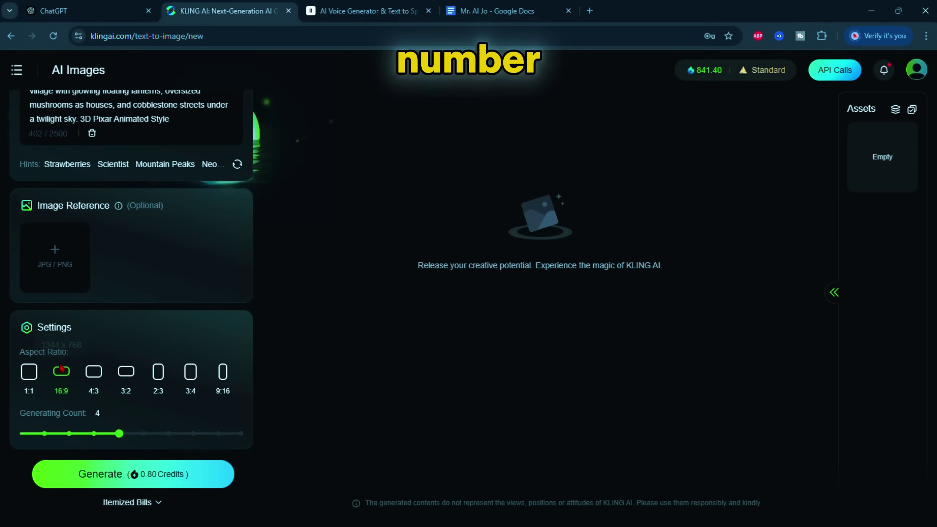
mouse_move(119, 433)
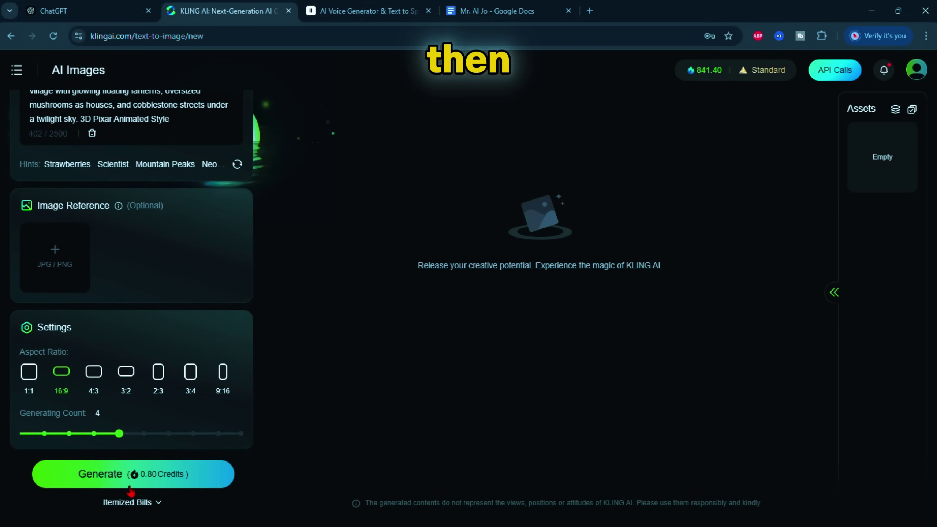
click(132, 476)
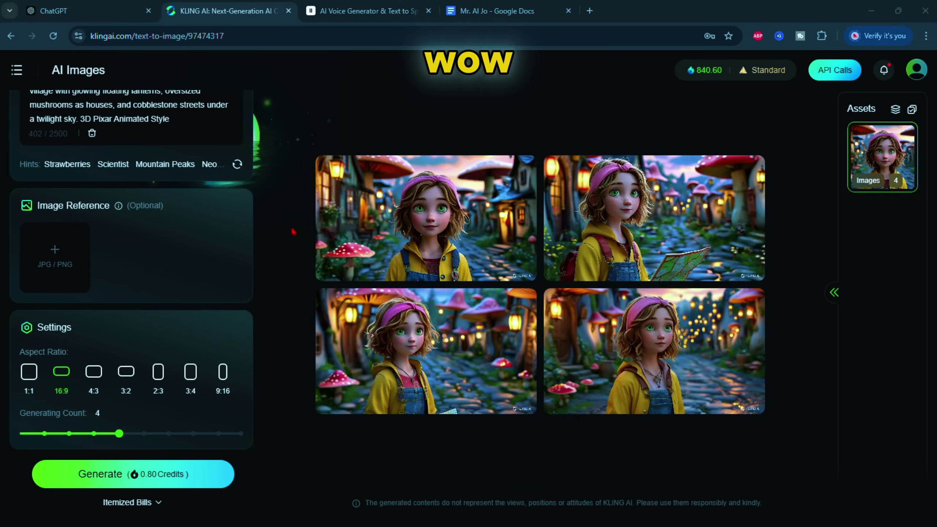
Step: View the generated Scene 1 images one after another at enlarged size
click(324, 196)
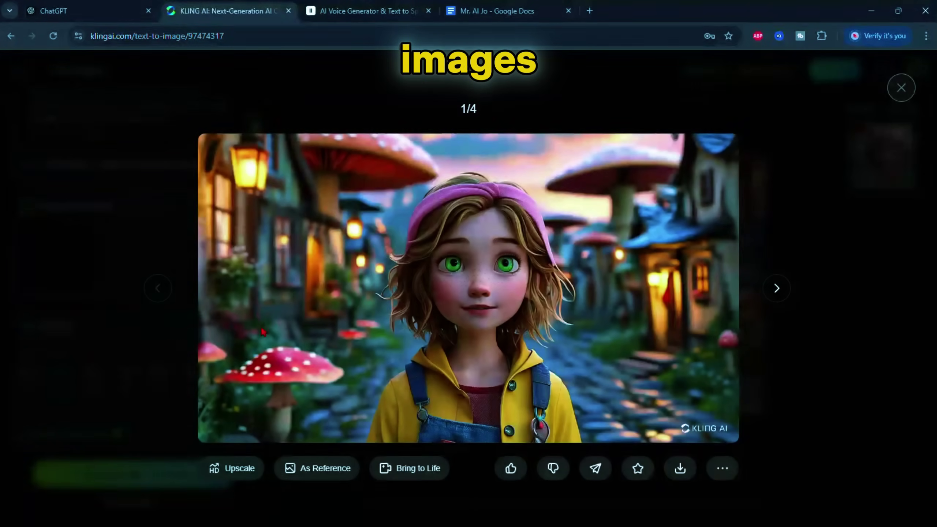
click(777, 288)
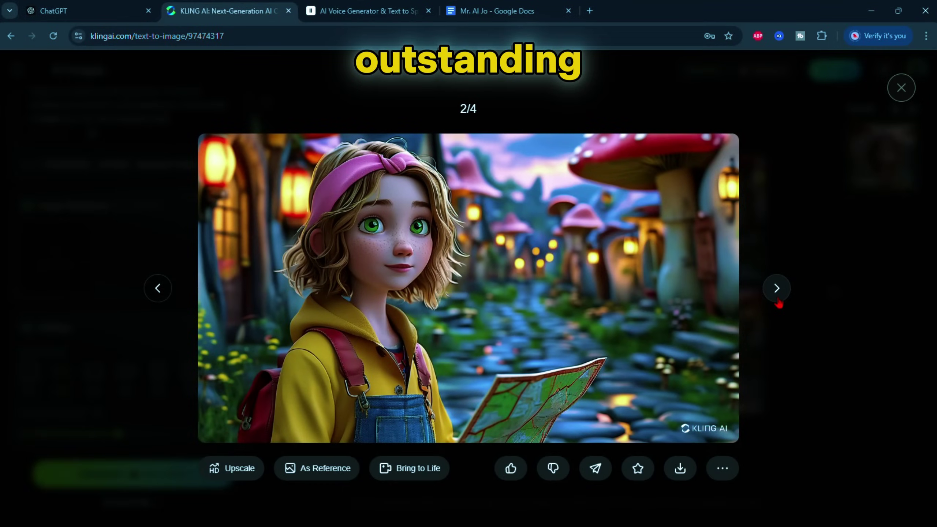
click(778, 300)
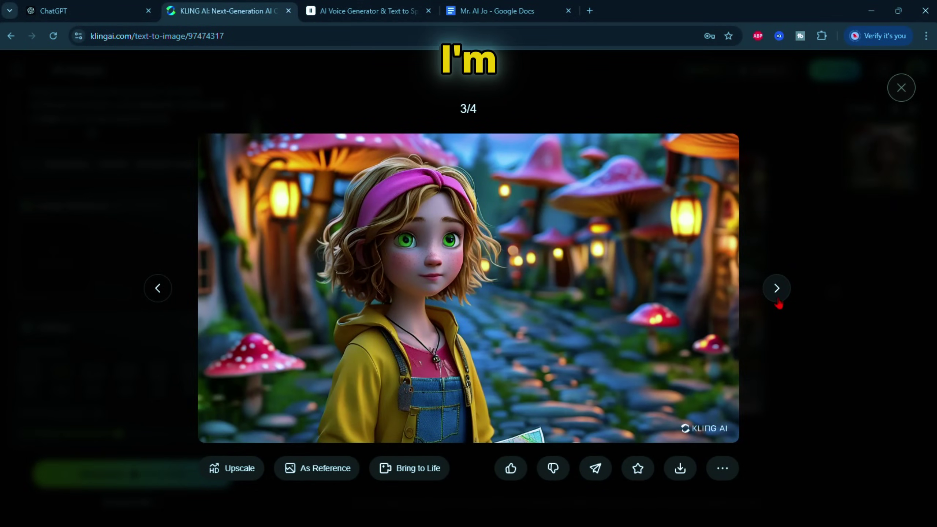
click(779, 300)
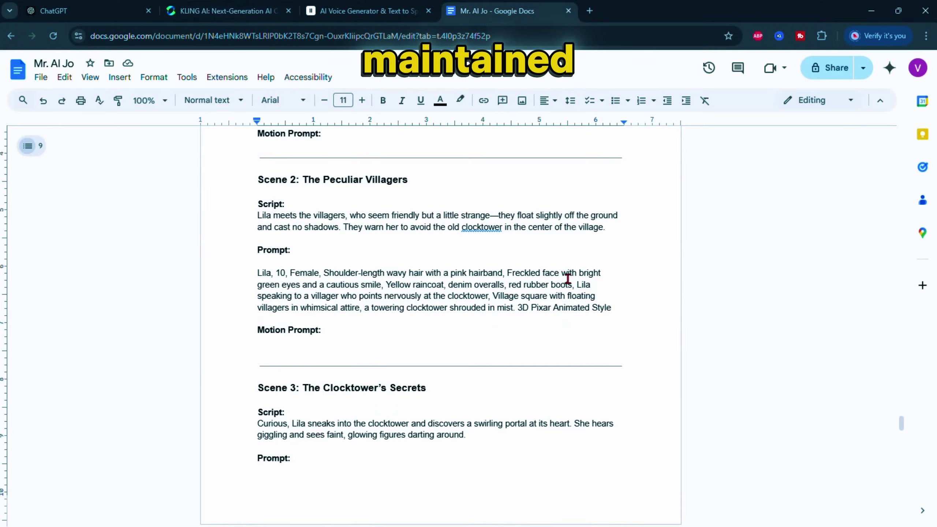
Step: Replace the Kling AI image prompt with Scene 2's prompt from the Google Docs document and generate the images
drag(263, 307, 255, 282)
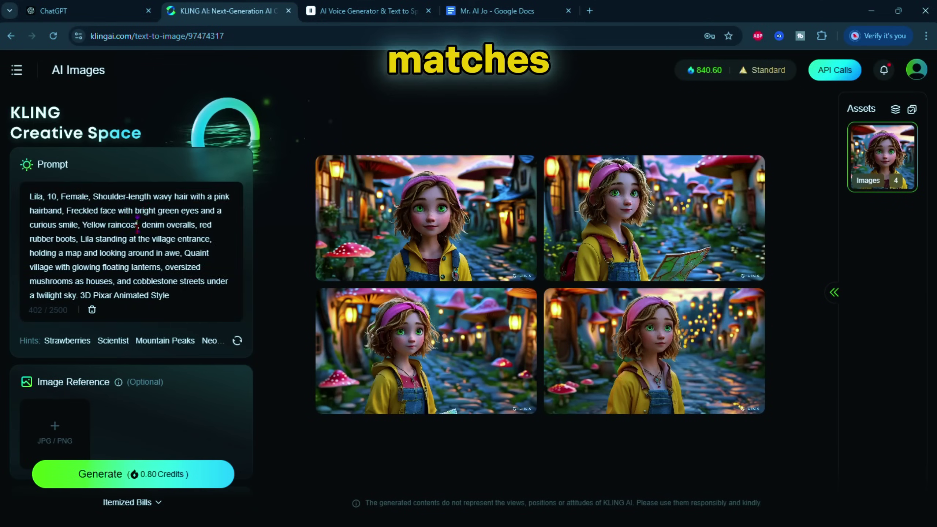
key(ctrl+a)
text(Lila, 10, Female, Shoulder-length wavy hair with a pink hairband, Freckled face with bright green eyes and a cautious smile, Yellow raincoat, denim overalls, red rubber boots, Lila speaking to a villager who points nervously at the clocktower, Village square with floating villagers in whimsical attire, a towering clocktower shrouded in mist. 3D Pixar Animated Style)
scroll(154, 239, down, 2)
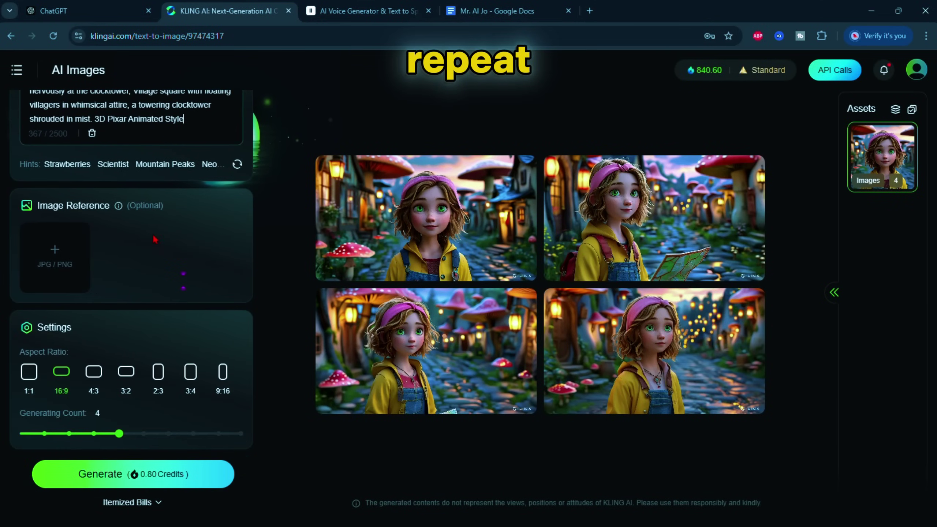
click(137, 471)
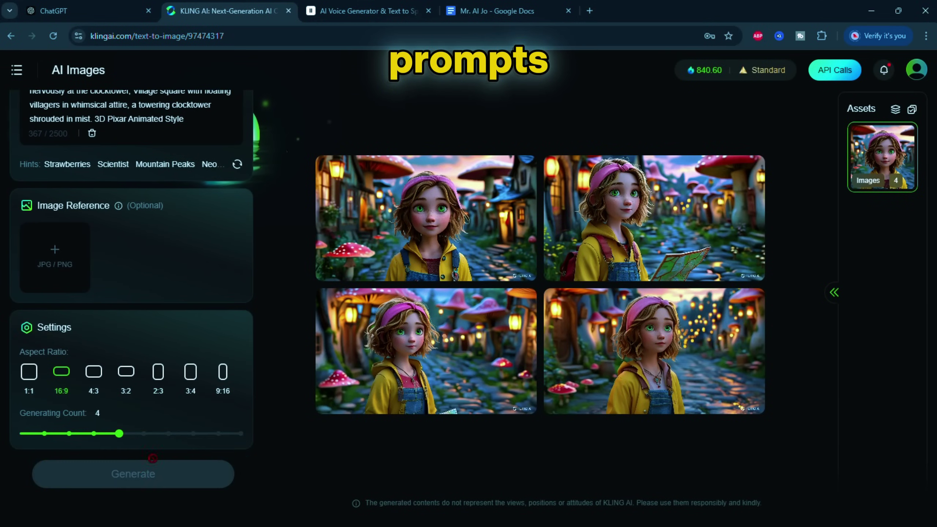
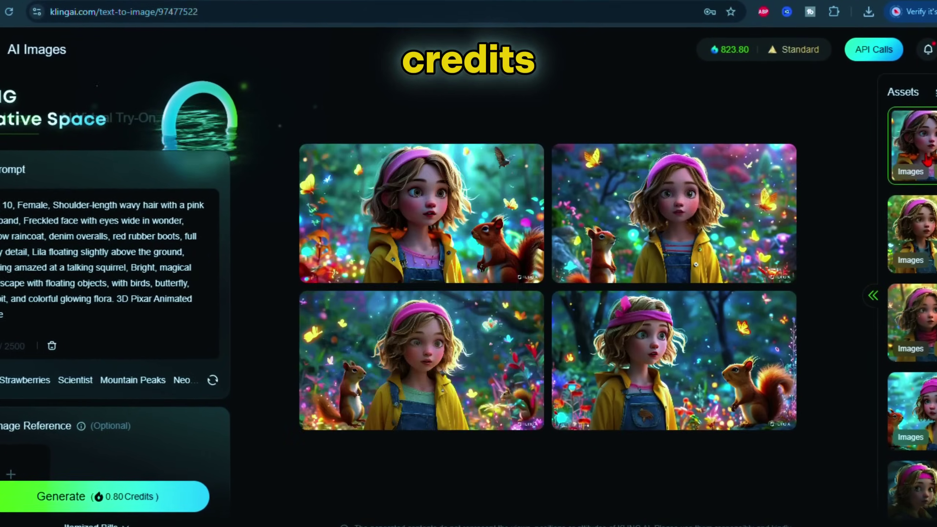
Step: Open the AI Videos tool from the Kling AI home page
click(912, 233)
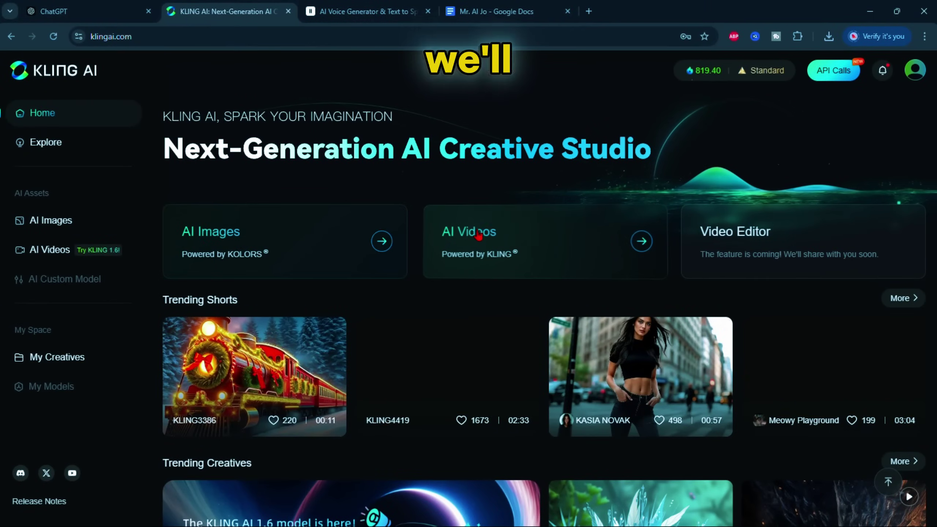
click(507, 240)
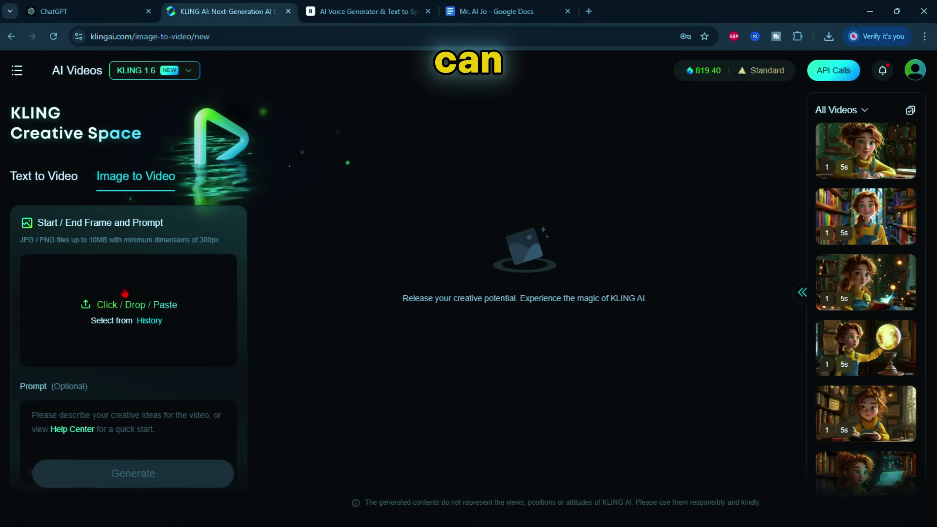
Step: Examine the Image to Video options: frame upload, prompt, Motion Brush, creativity, mode, duration, generating count and Camera Movement
scroll(125, 296, down, 3)
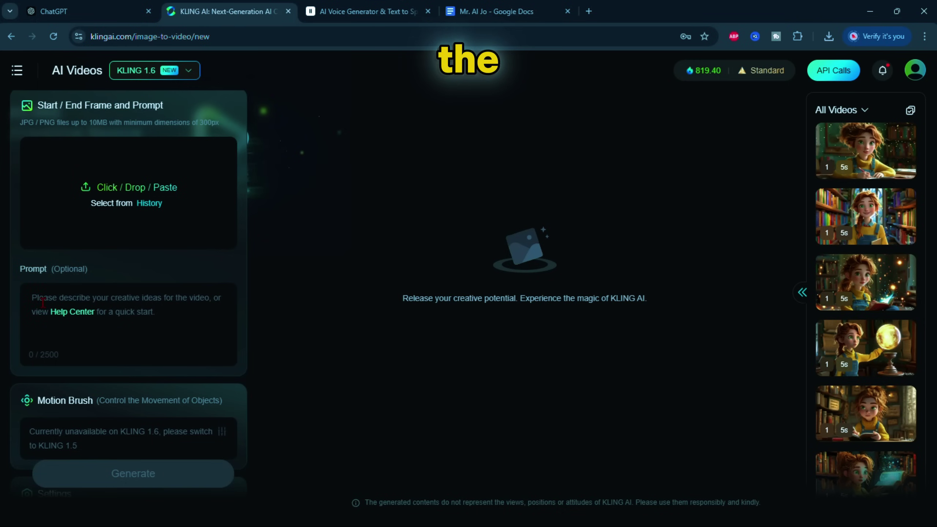
scroll(64, 317, down, 3)
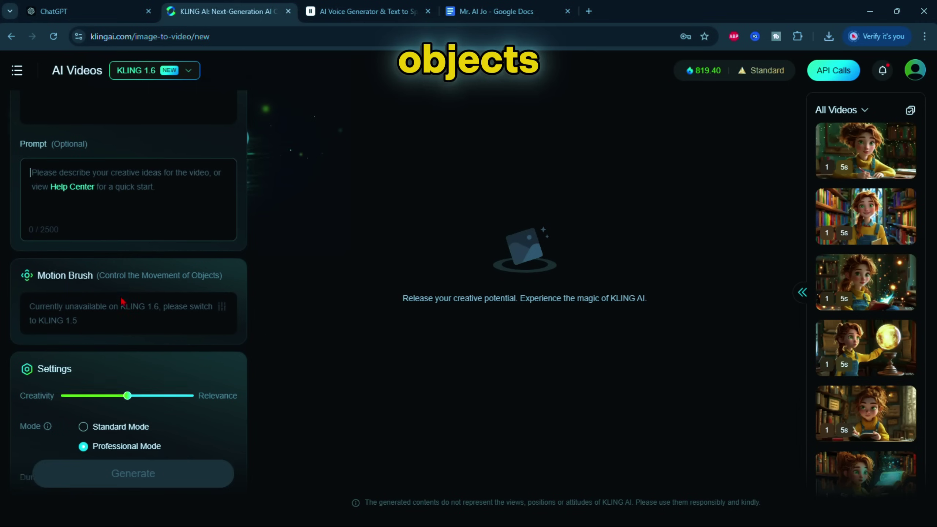
scroll(122, 291, down, 2)
scroll(123, 290, down, 2)
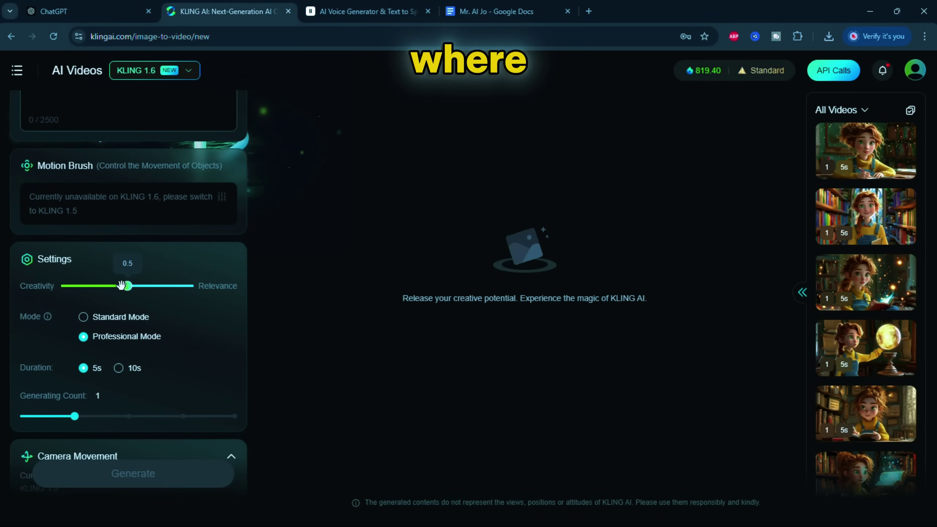
scroll(181, 274, down, 2)
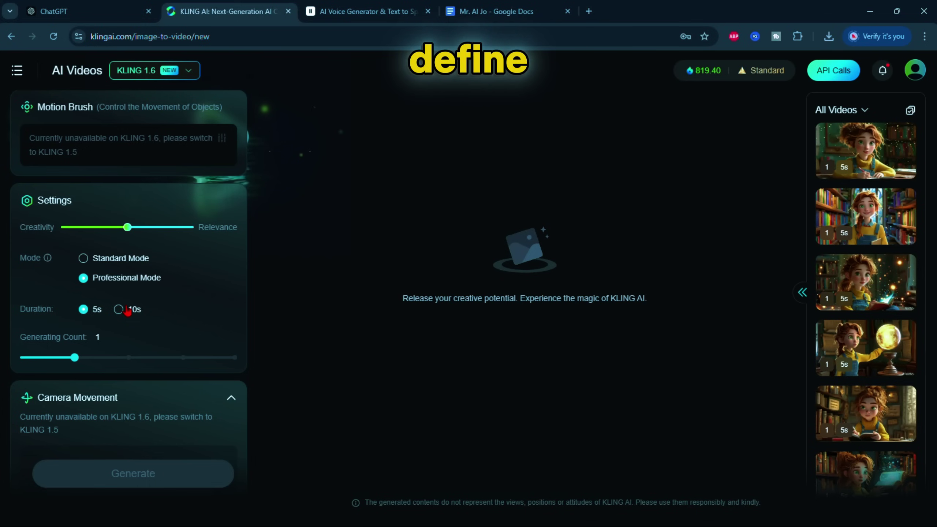
mouse_move(74, 358)
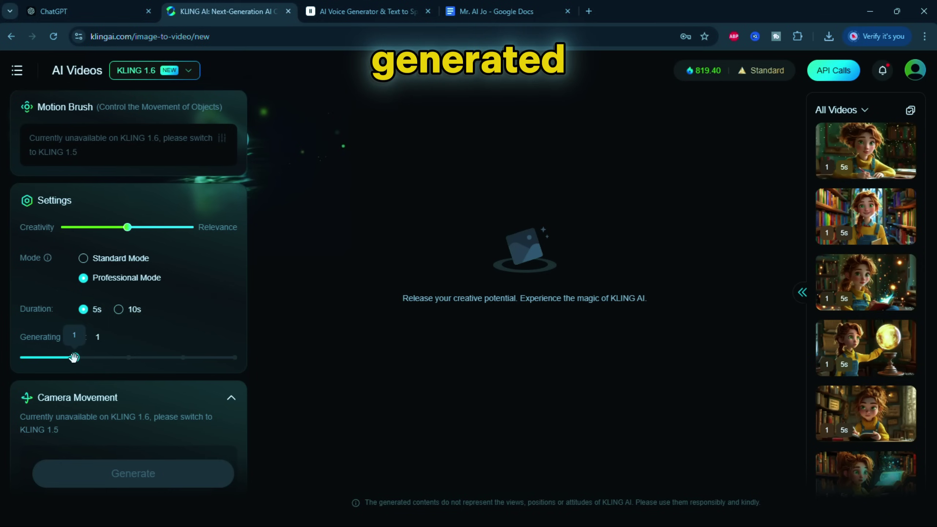
drag(163, 357, 74, 357)
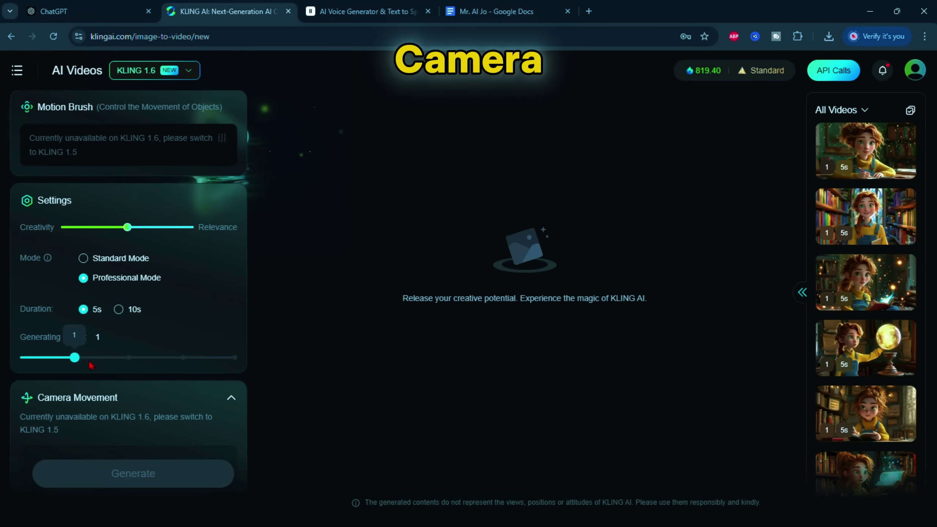
scroll(174, 329, down, 3)
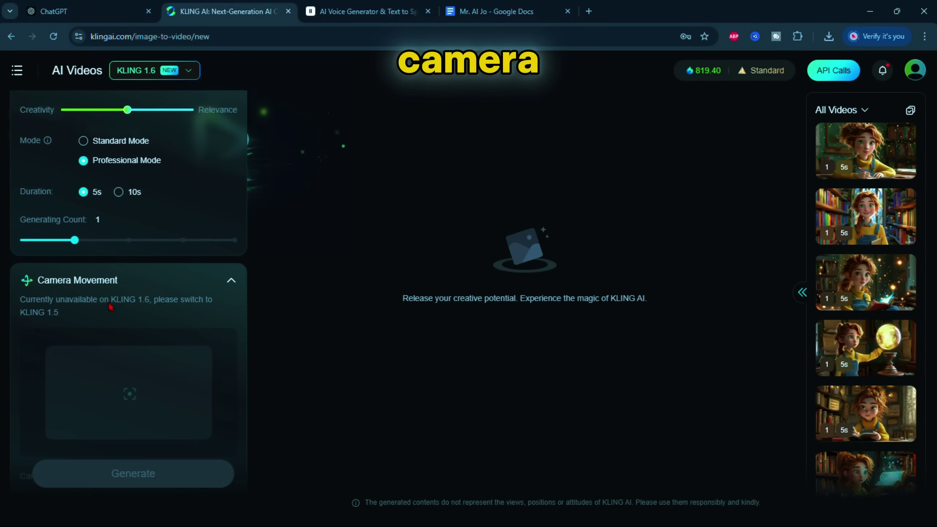
scroll(152, 298, down, 2)
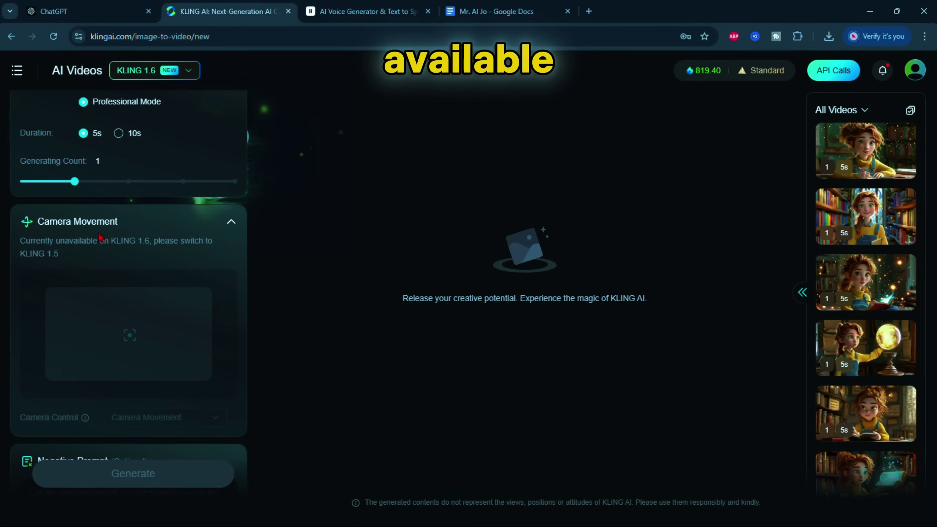
Step: Switch the video model to KLING 1.5 and look over its camera movement, negative prompt and All Videos list
click(189, 71)
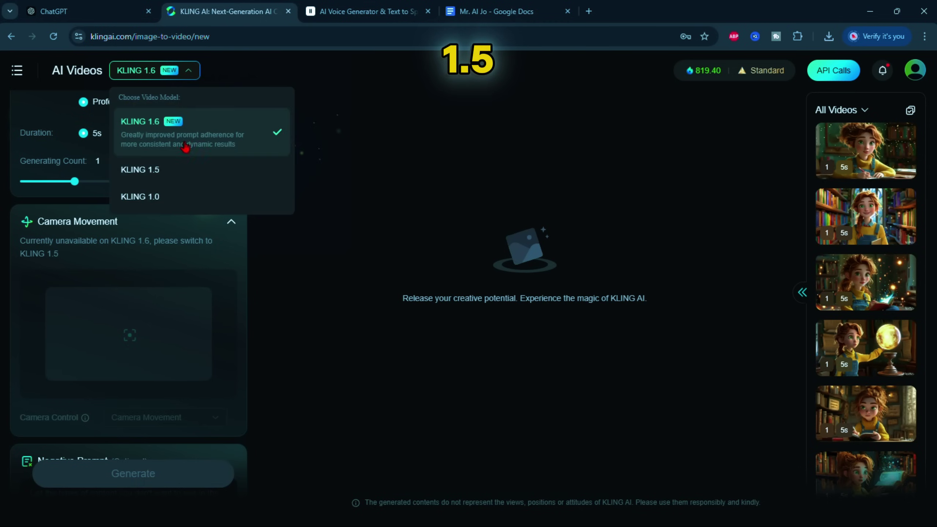
click(184, 170)
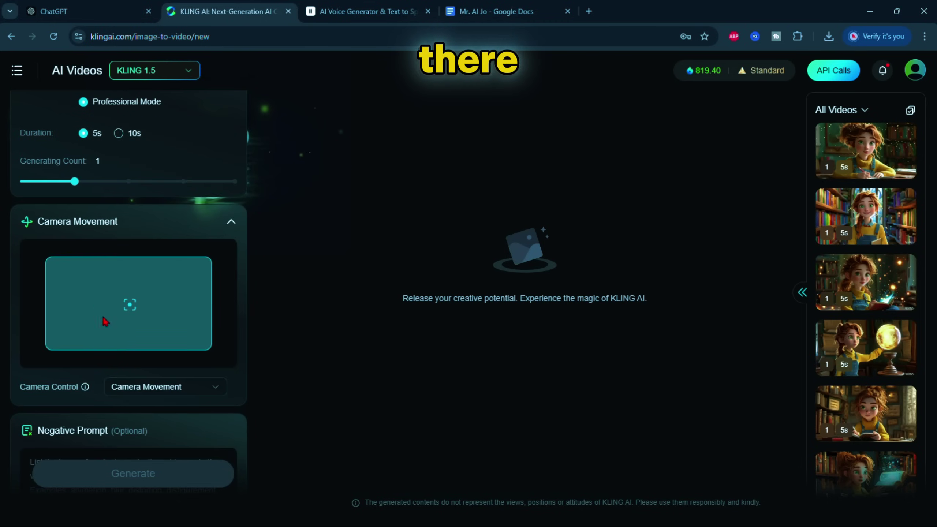
scroll(104, 320, down, 3)
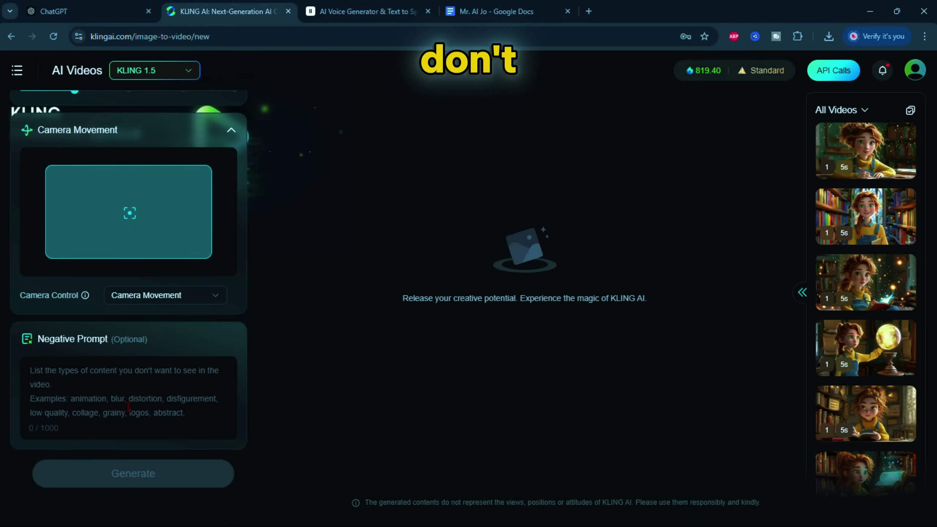
scroll(128, 407, up, 3)
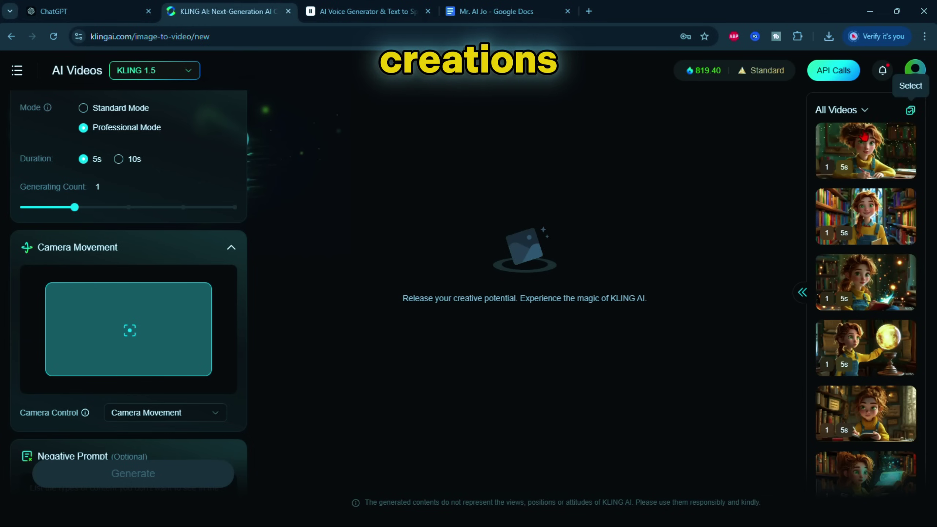
click(802, 292)
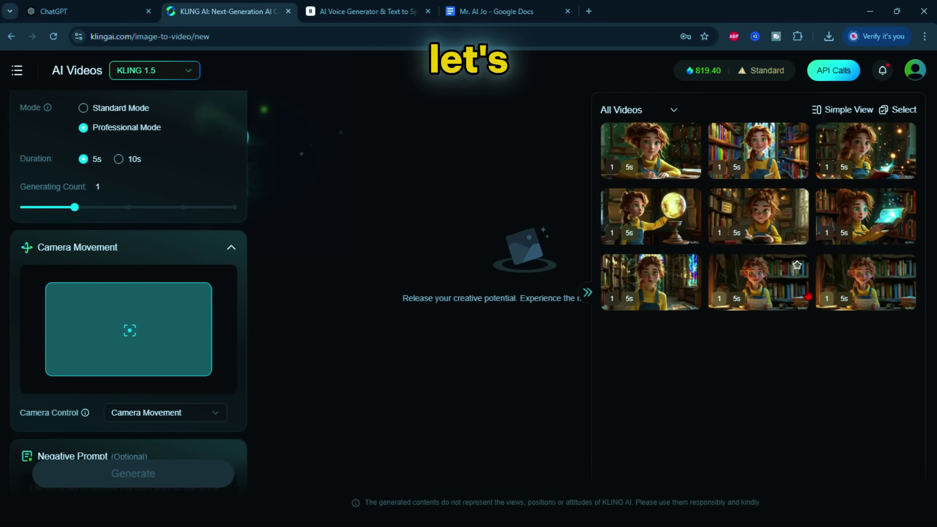
Step: Switch to the Google Docs story document and find the Motion Prompt heading under Scene 1
click(548, 16)
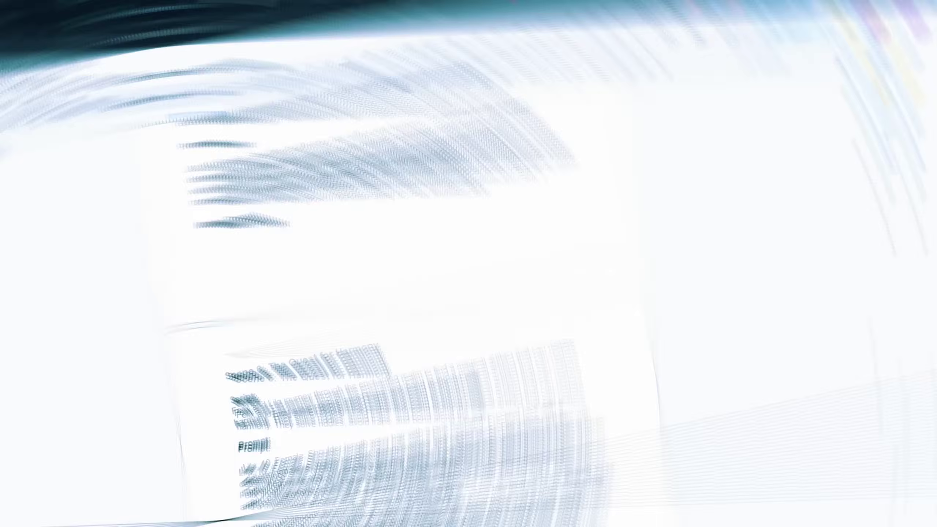
scroll(404, 288, up, 15)
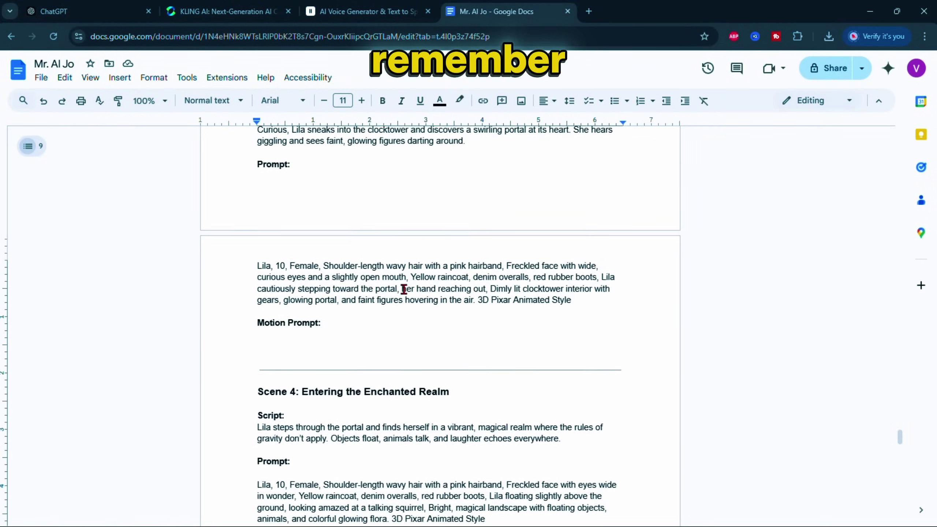
scroll(404, 288, up, 8)
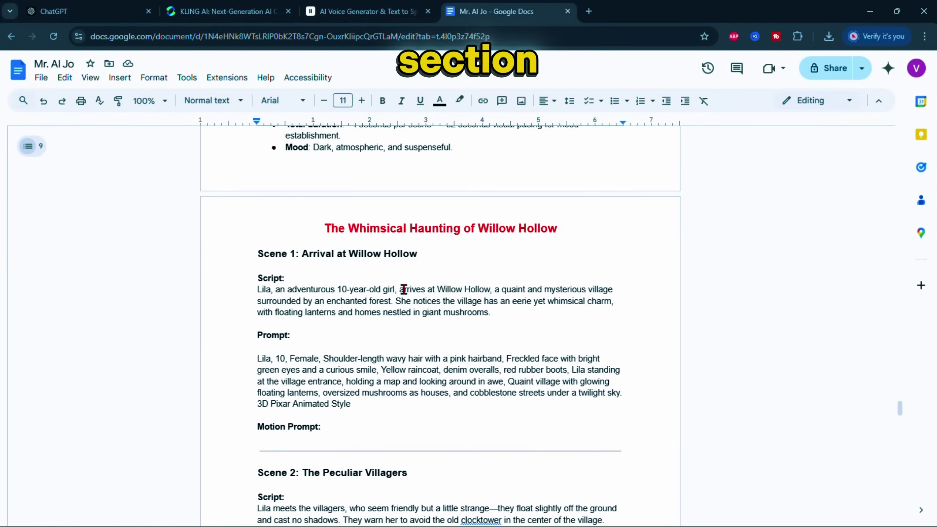
scroll(399, 285, down, 3)
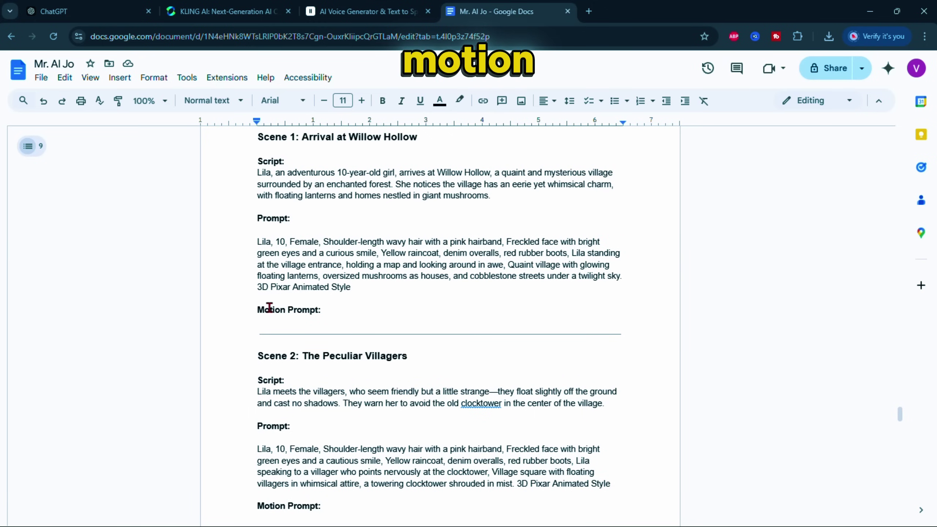
drag(258, 310, 323, 308)
click(323, 308)
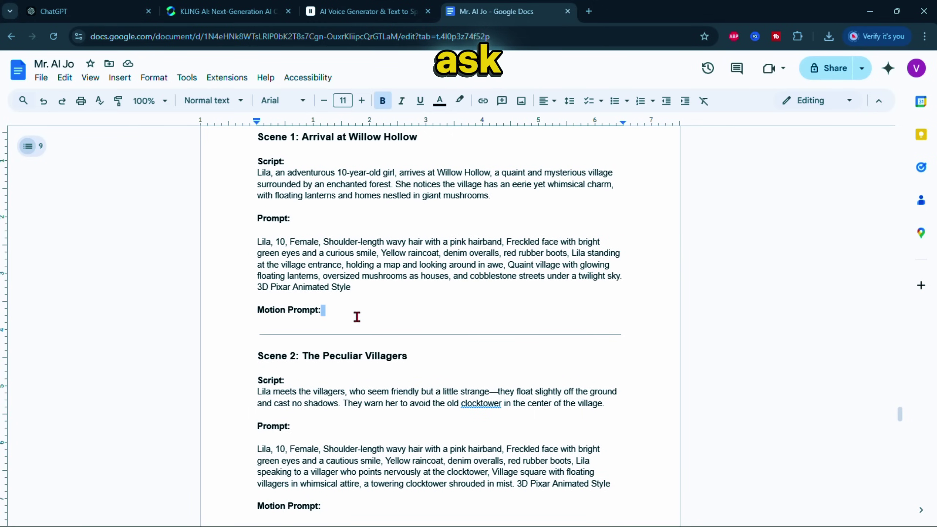
click(357, 318)
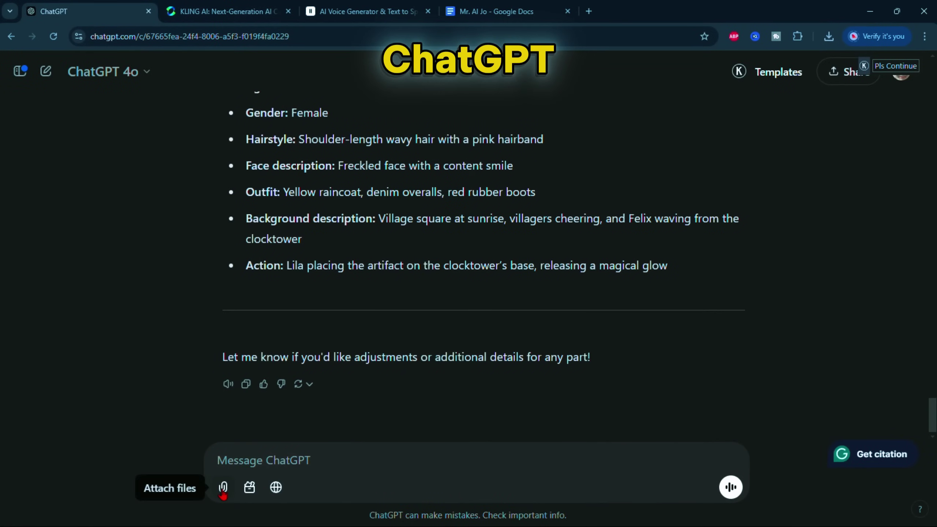
Step: Attach the downloaded Scene 1 image of Lila to a new message in the ChatGPT conversation
click(223, 487)
scroll(428, 207, down, 3)
click(151, 196)
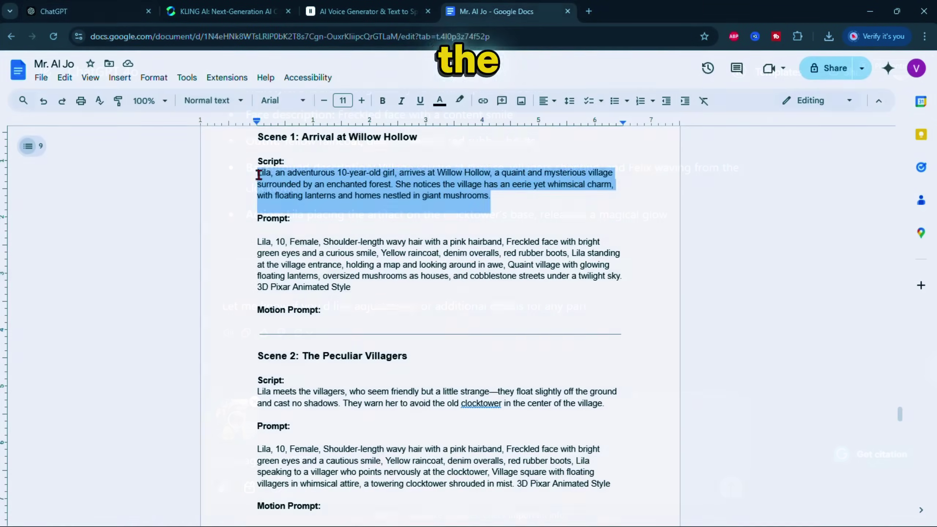
Step: Copy the Scene 1 script from the document and ask ChatGPT for the motion prompt that best fits the scene, quoting that script
right_click(292, 184)
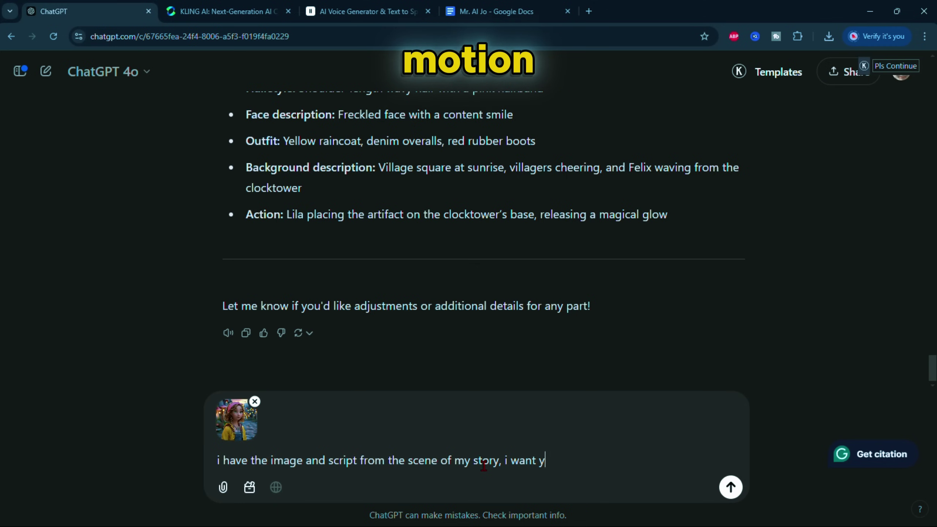
text(pt that best for t)
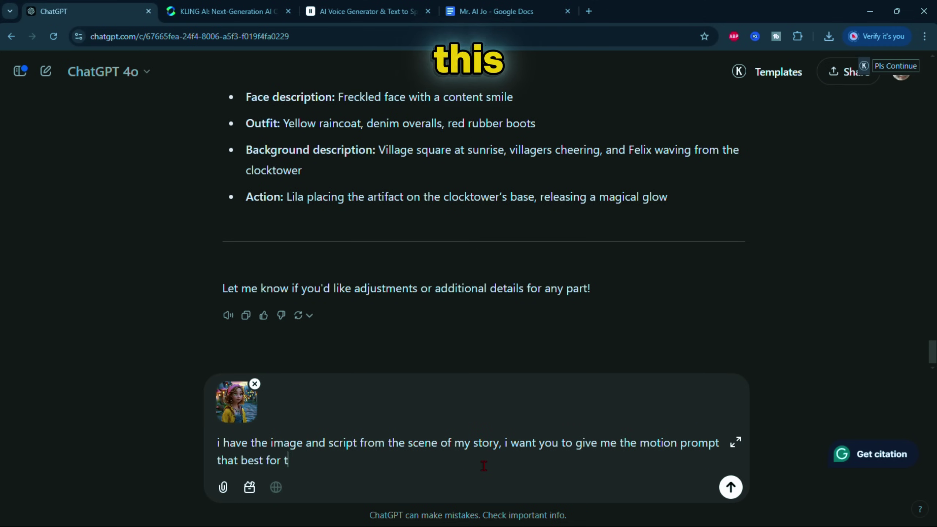
text(his scene,)
text("Lila, an adventurous 10-year-old girl, arrives at Willow Hollow, a quaint and mysterious village surrounded by an enchanted forest. She notices the village has an eerie yet whimsical charm, with floating lanterns and homes nestled in giant mushrooms.")
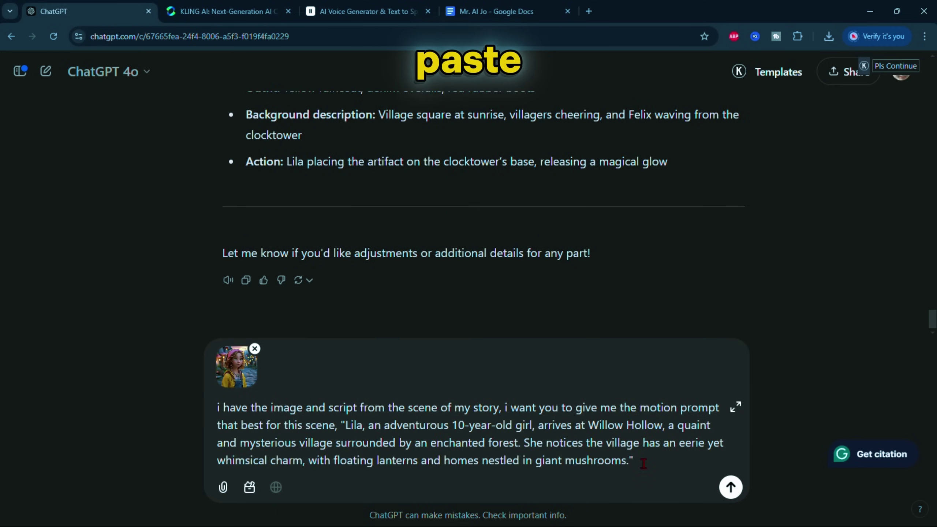
click(730, 488)
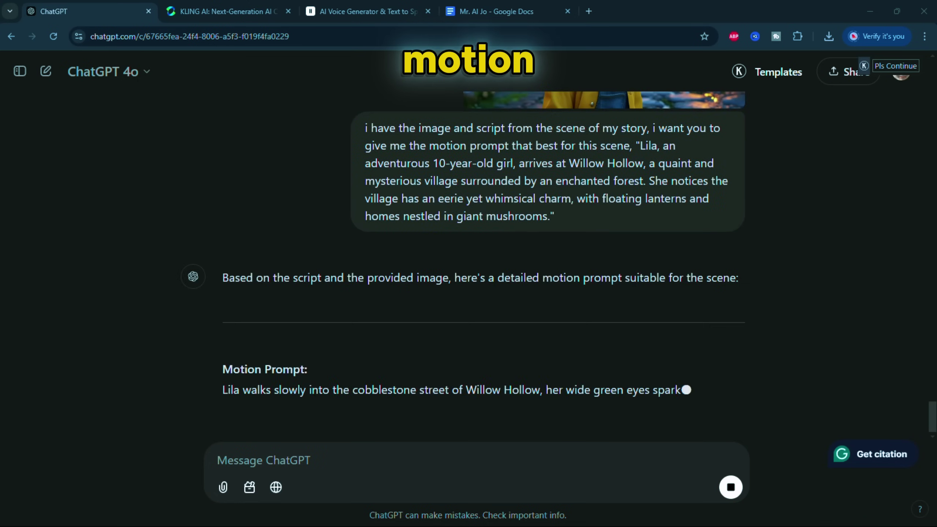
Step: Copy ChatGPT's motion prompt into the Google Docs document under the Scene 1 Motion Prompt heading
drag(460, 383, 222, 228)
key(ctrl+c)
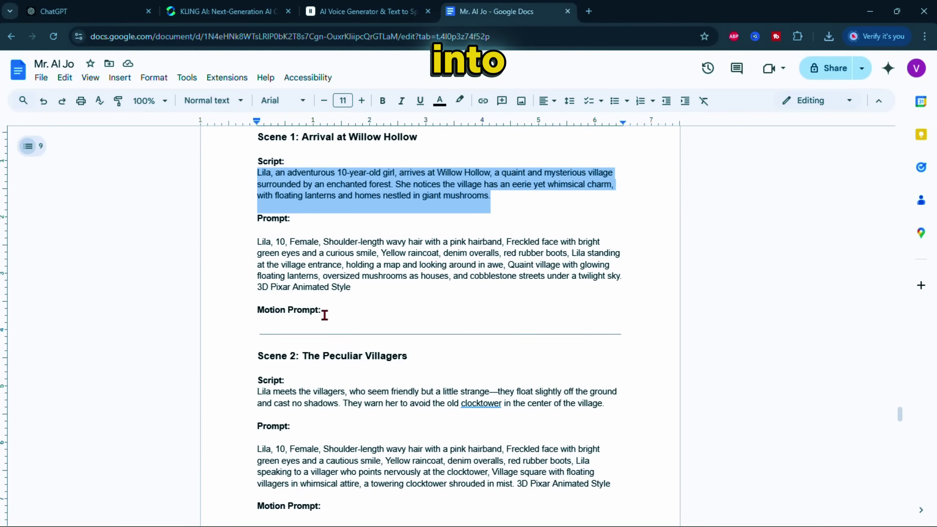
click(316, 327)
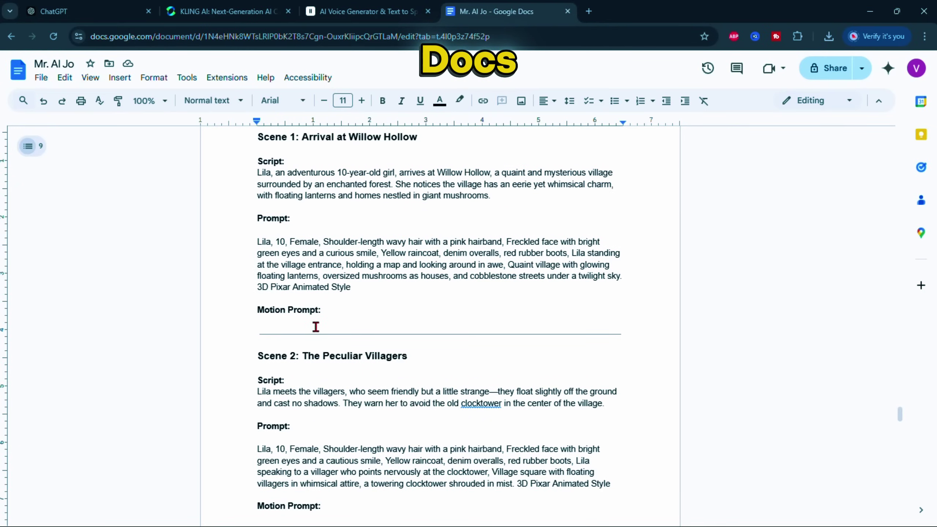
key(ctrl+v)
click(317, 331)
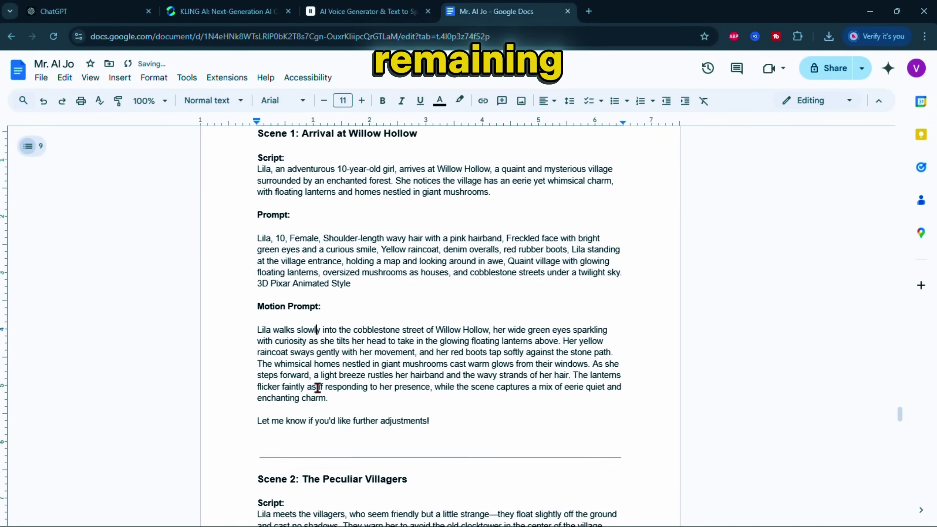
Step: Delete the leftover line "Let me know if you'd like further adjustments!" below the Scene 1 motion prompt
scroll(318, 388, down, 3)
drag(438, 298, 234, 319)
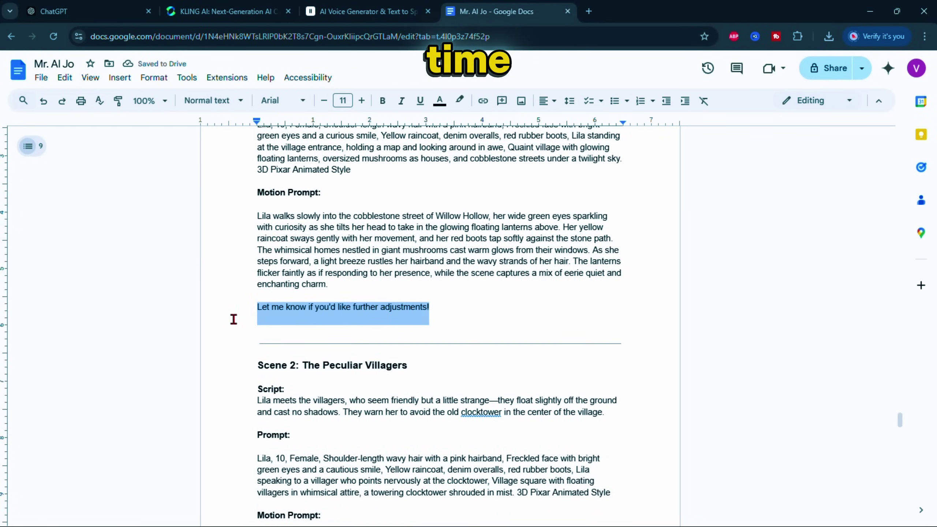
key(BackSpace)
scroll(370, 312, up, 4)
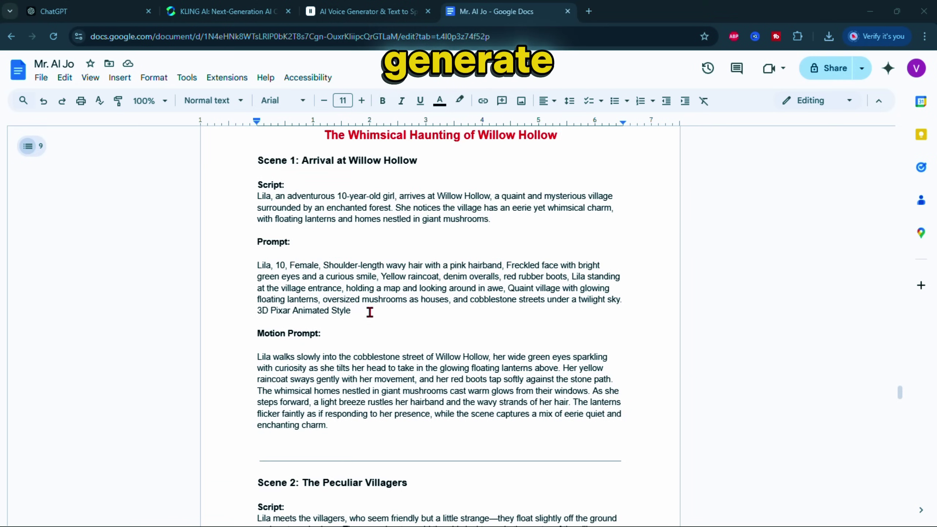
Step: Copy the full Scene 1 motion prompt text from the document
drag(362, 427, 255, 355)
right_click(287, 360)
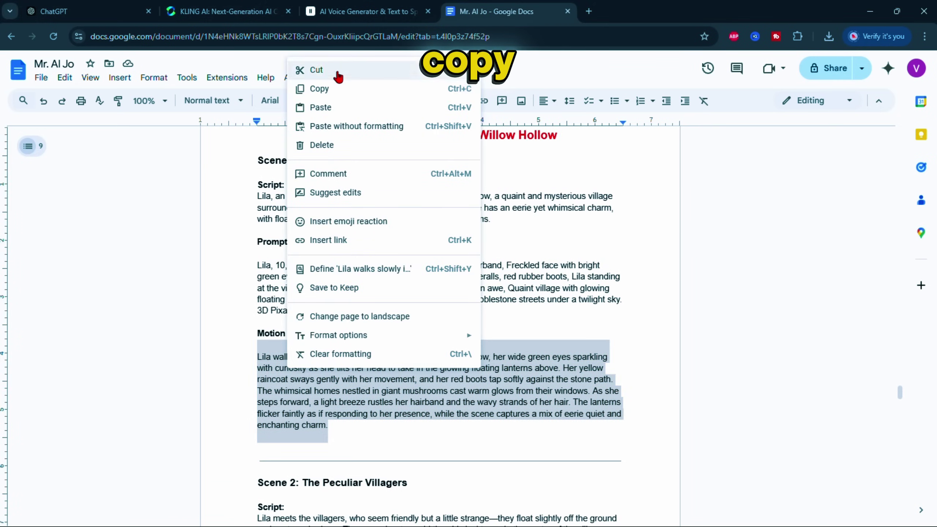
click(320, 89)
Step: Switch to Kling AI's Image to Video mode and upload 16x9_Lila__10__Female__Shoulder_lengt as the start frame
click(227, 11)
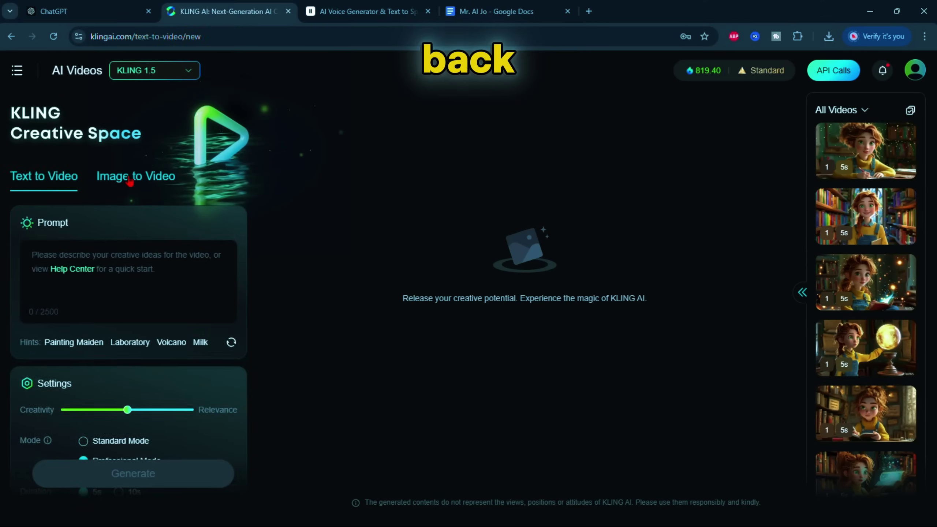
click(114, 179)
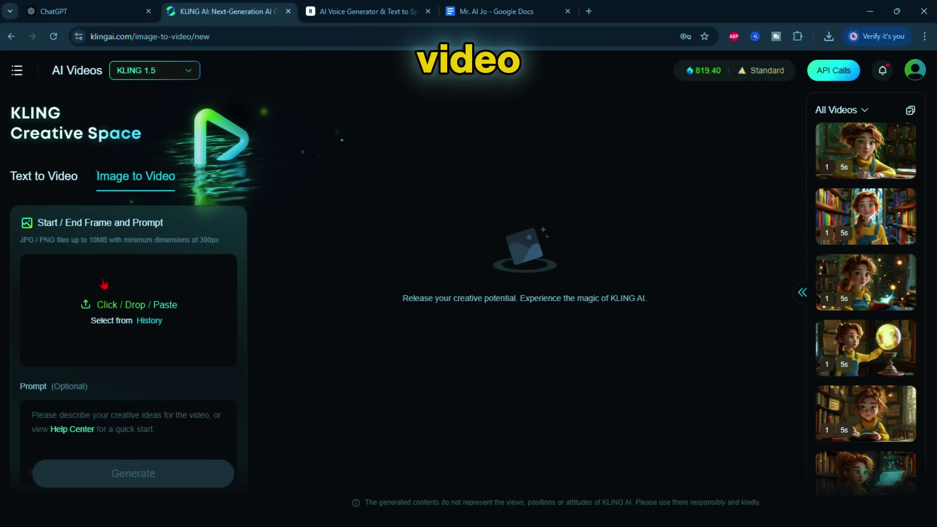
click(102, 309)
click(135, 199)
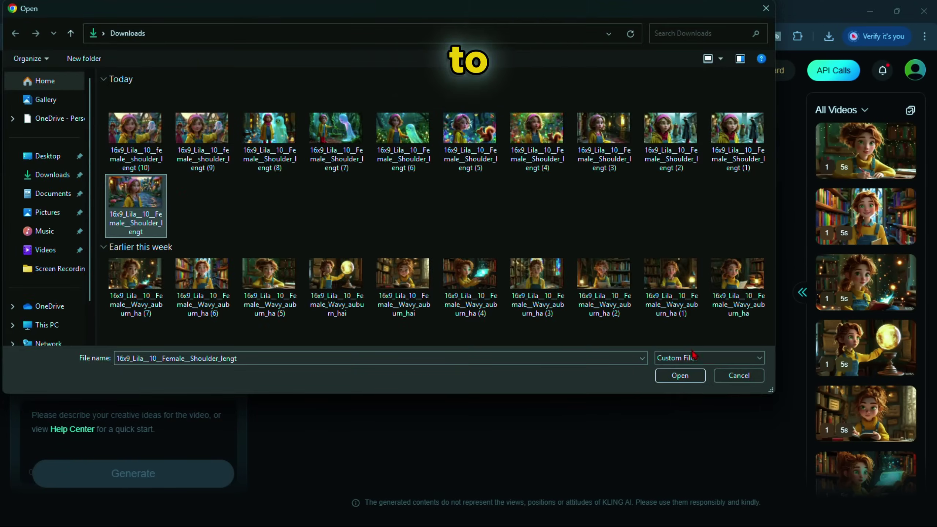
click(680, 376)
Step: Paste the copied Scene 1 motion prompt as the prompt for the video
scroll(86, 291, down, 5)
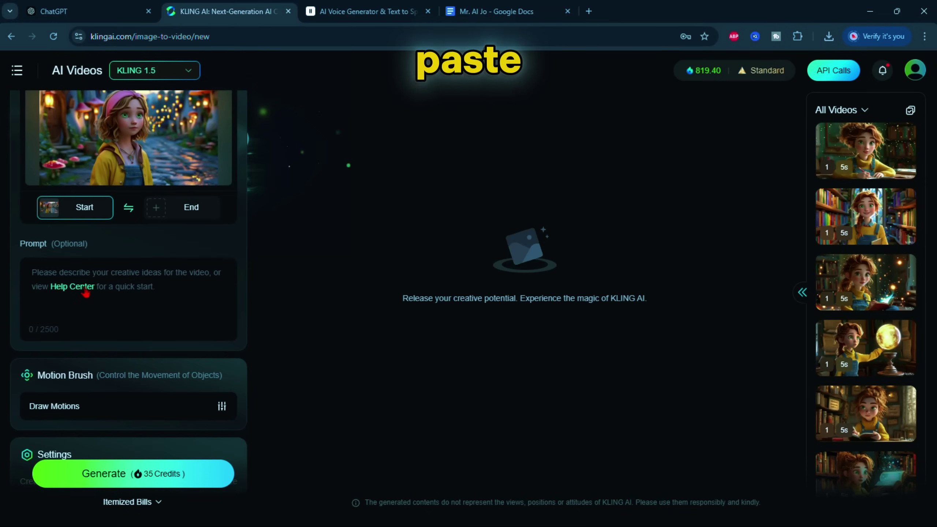
click(38, 272)
key(ctrl+v)
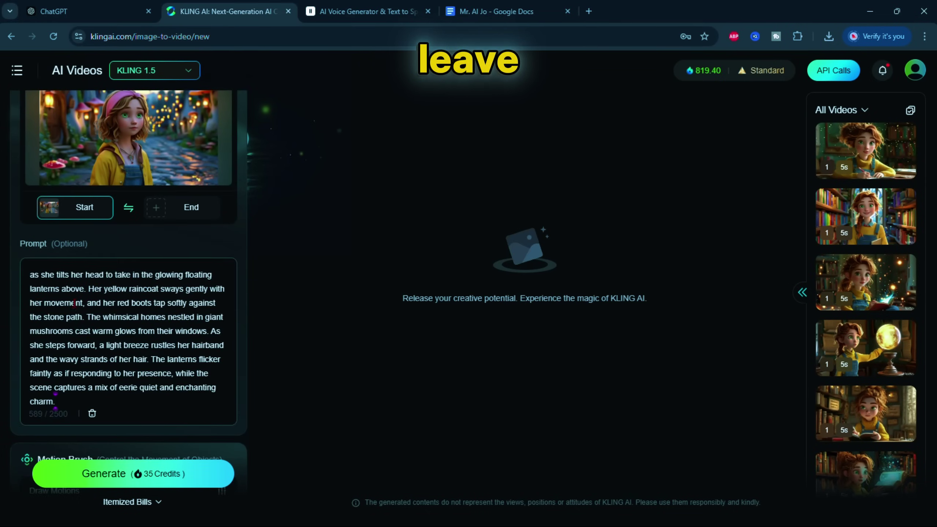
scroll(74, 303, up, 2)
Step: Choose the KLING 1.5 video model and set the generation mode to Standard Mode
scroll(111, 277, down, 6)
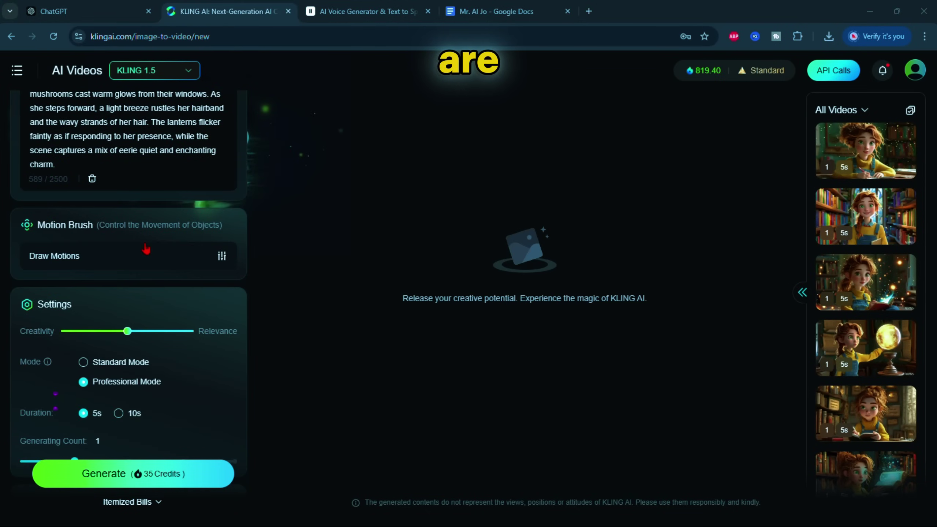
scroll(147, 260, down, 3)
click(186, 71)
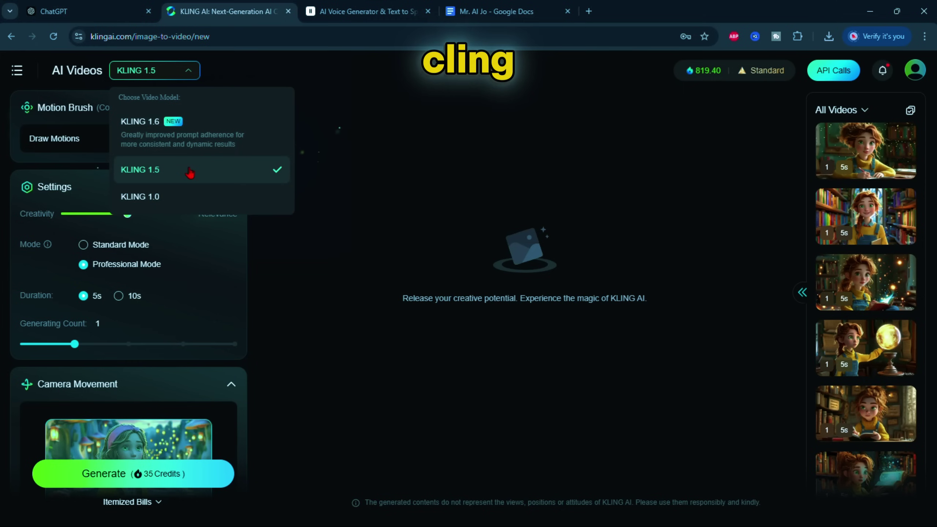
click(189, 170)
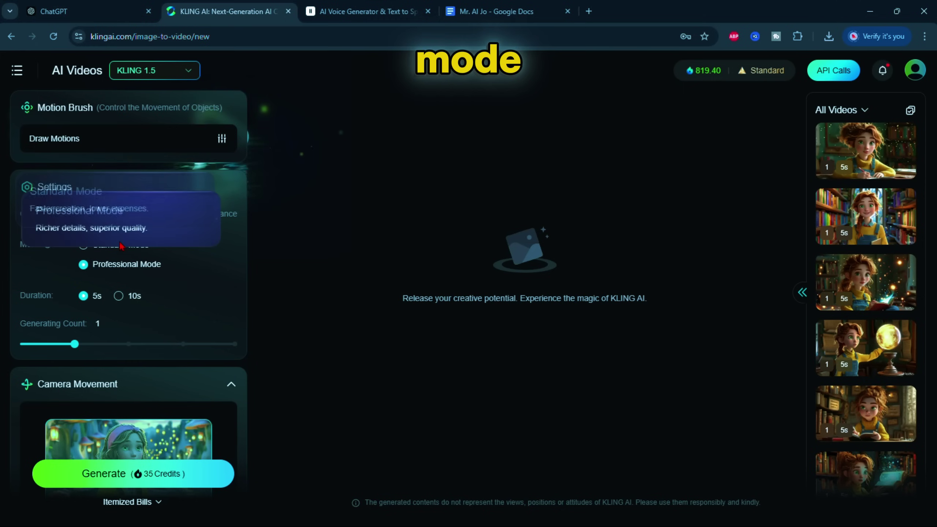
click(110, 250)
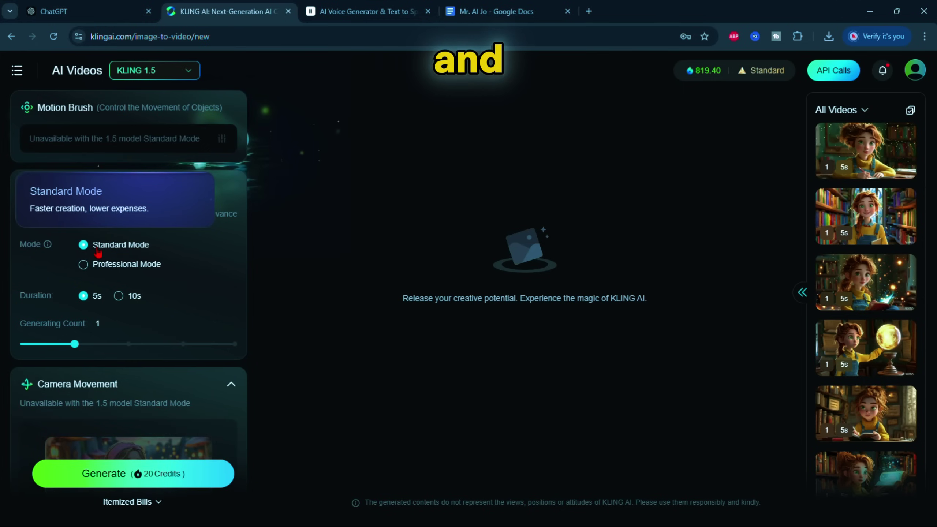
scroll(97, 253, down, 2)
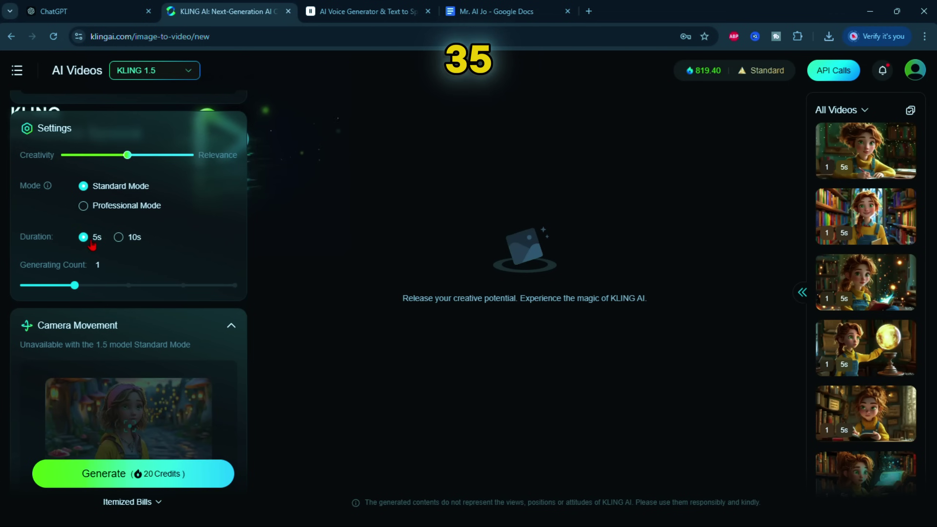
Step: Generate the Scene 1 video, leaving camera movement and the negative prompt unset
scroll(90, 244, down, 6)
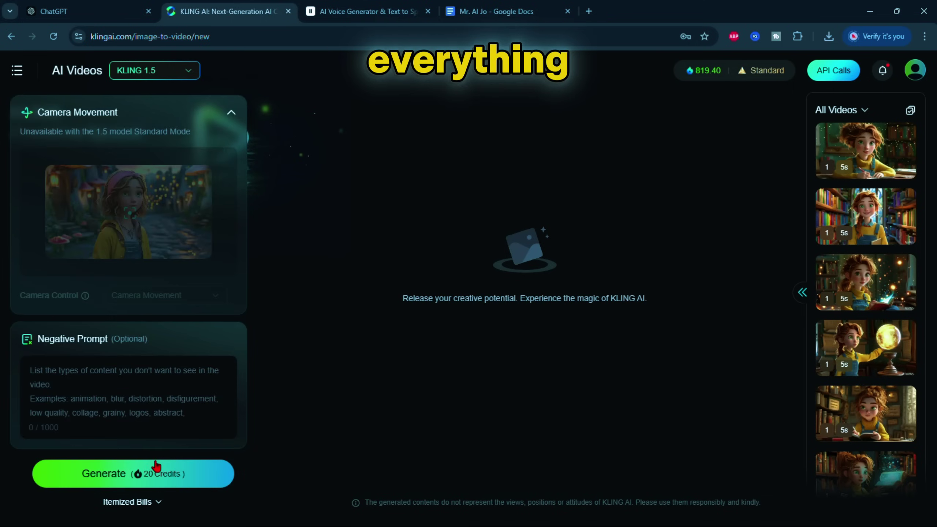
click(133, 479)
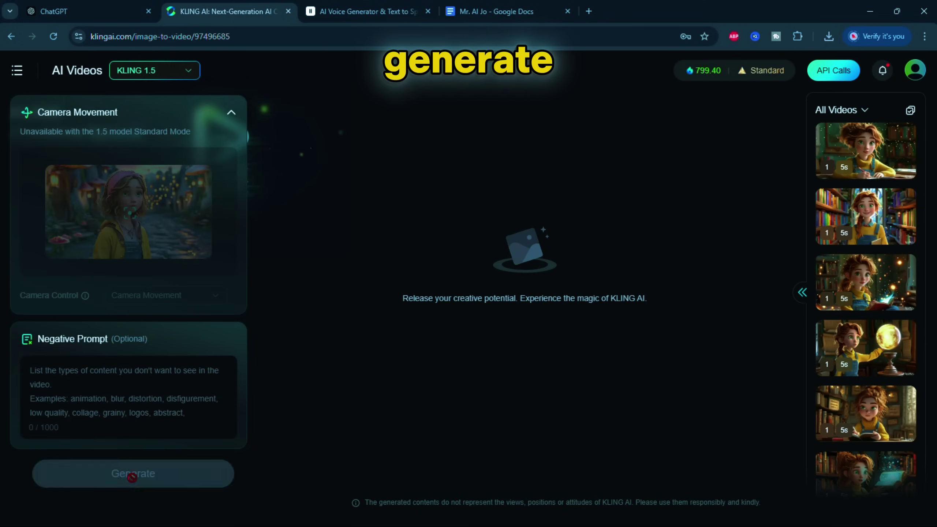
scroll(151, 401, up, 10)
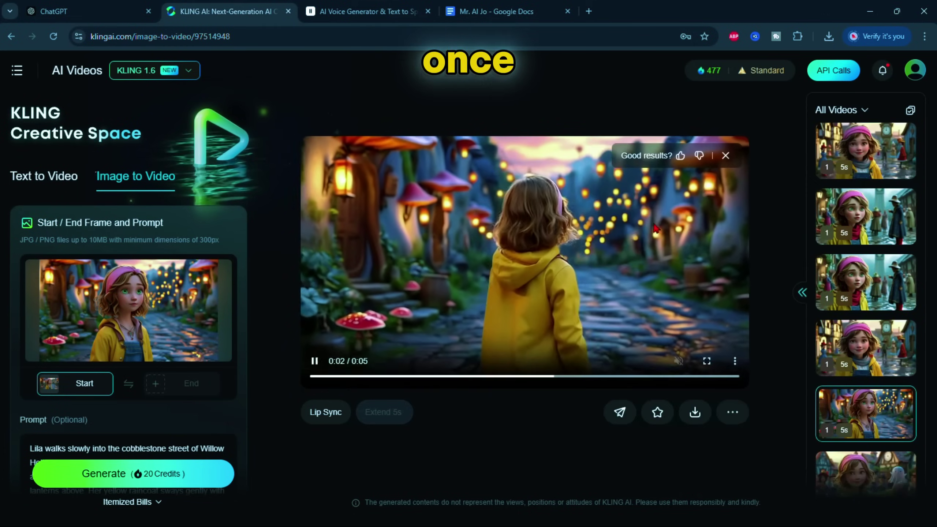
Step: Download the generated Scene 1 video without watermark and expand the list of generated videos
mouse_move(695, 410)
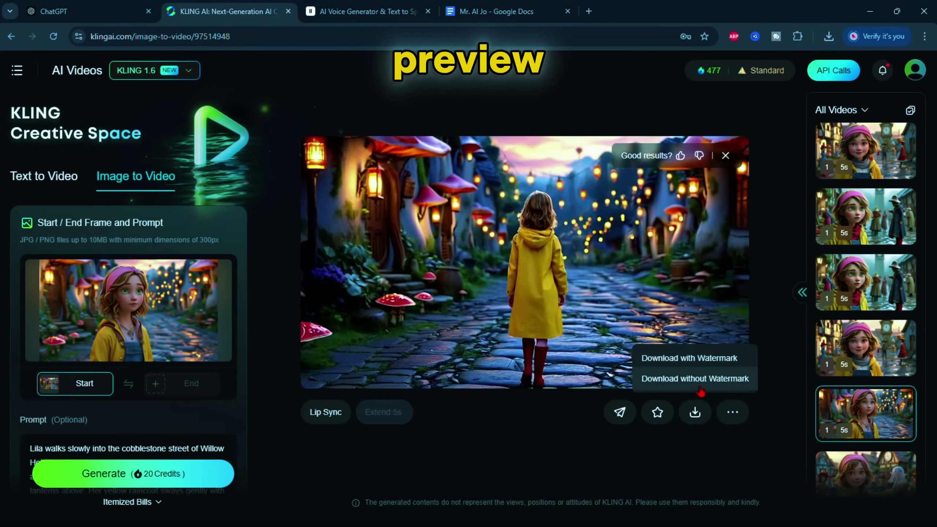
click(699, 382)
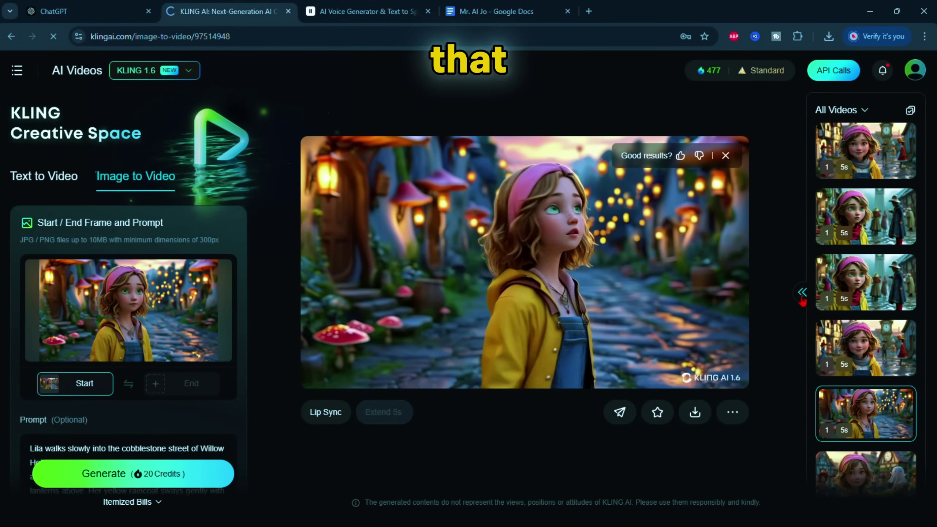
click(802, 294)
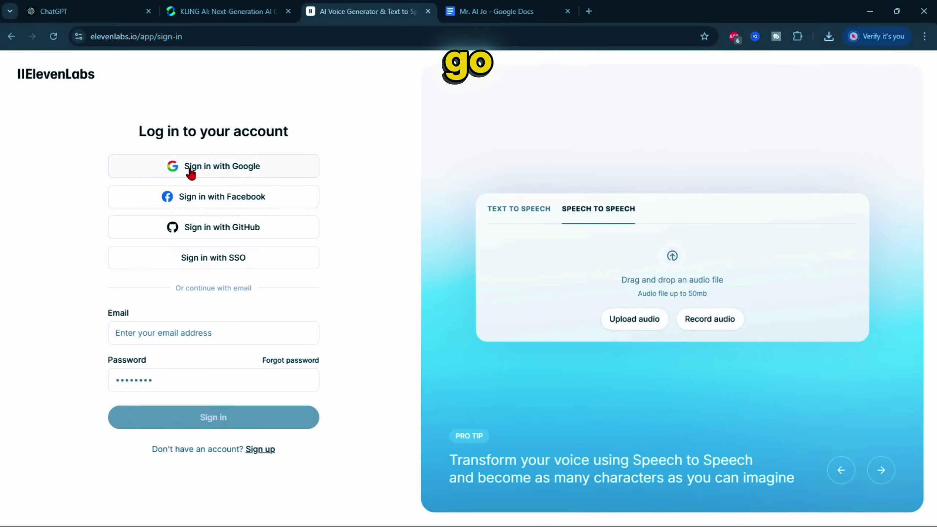
Step: Sign in to ElevenLabs with Google and paste the Scene 1 script from the Google Docs document into Text to Speech
click(190, 169)
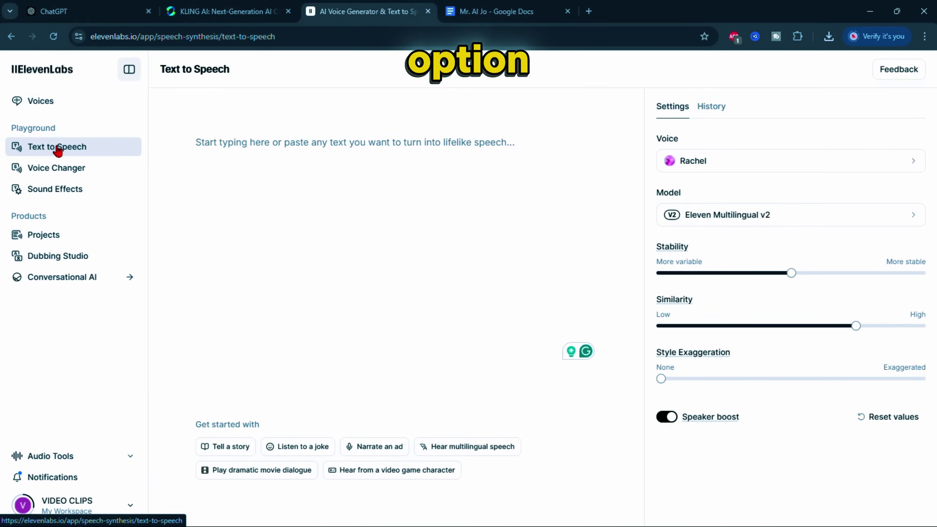
click(494, 11)
drag(494, 223, 259, 198)
key(ctrl+c)
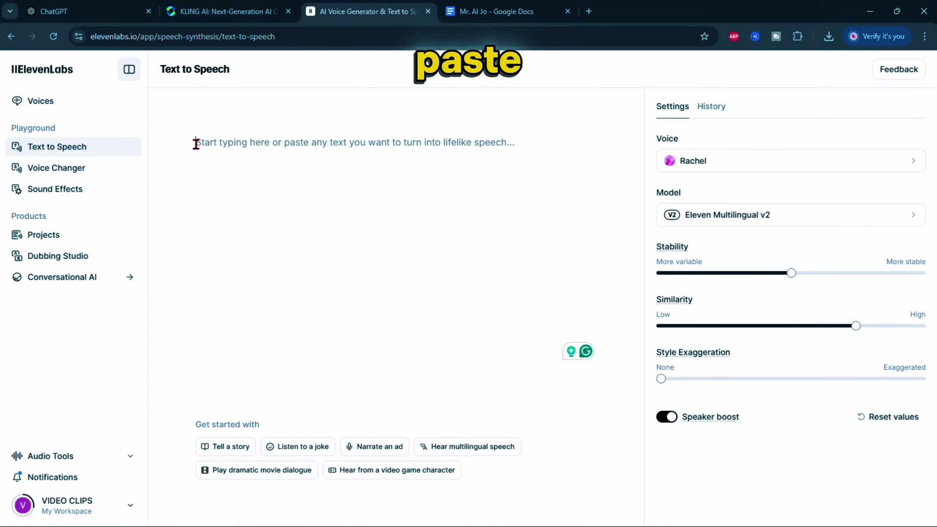
right_click(195, 142)
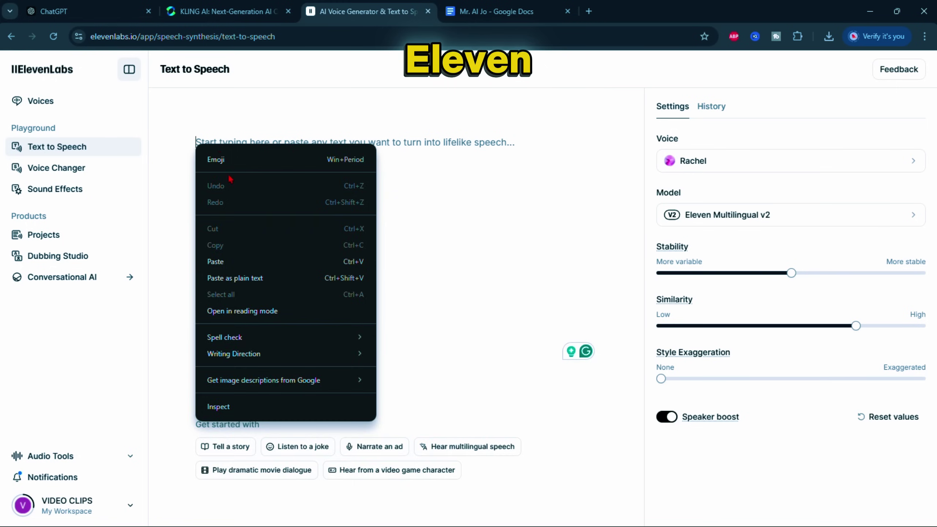
click(218, 261)
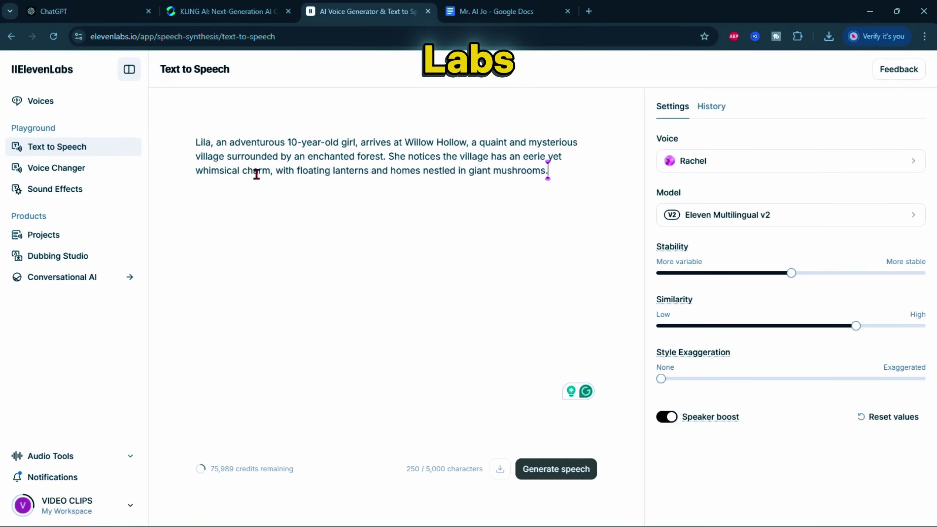
Step: Open the ElevenLabs voice library from the voice setting and preview the Archer voice
click(714, 163)
click(754, 157)
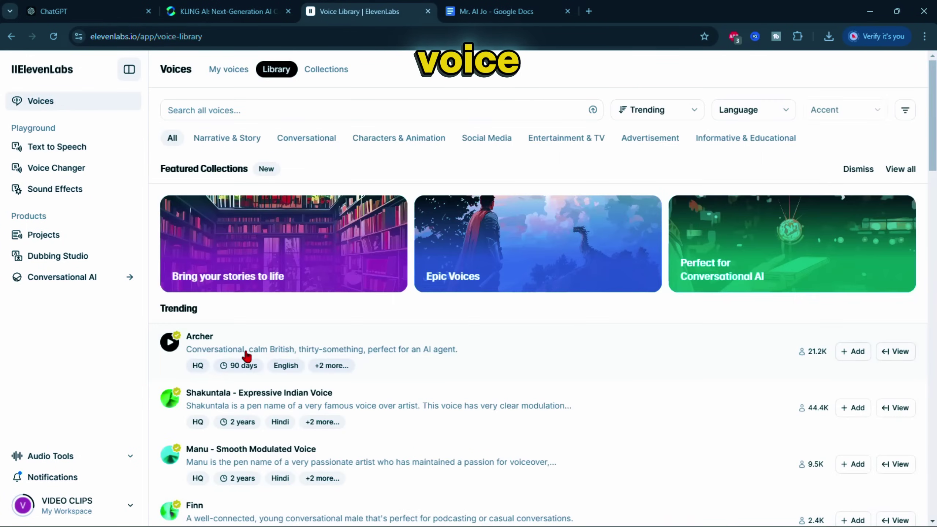
click(170, 345)
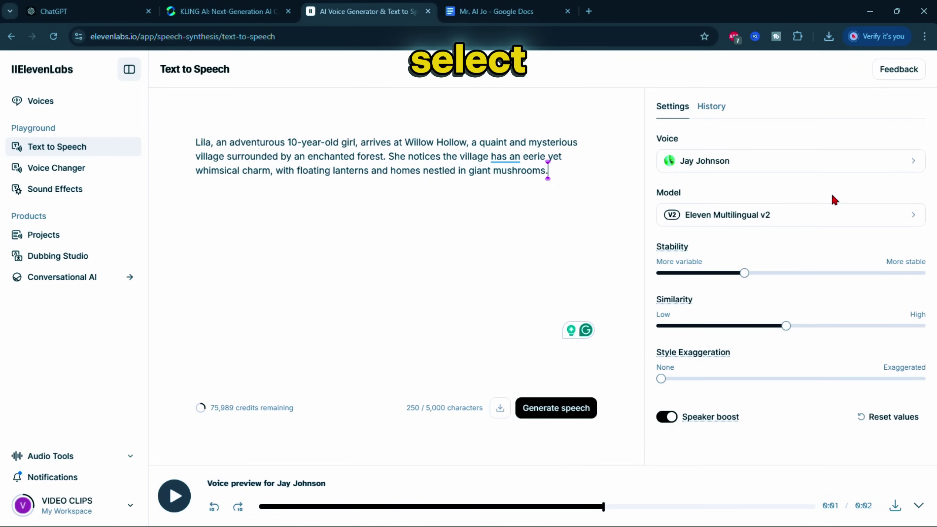
Step: Select Eleven Multilingual v2 as the speech model
click(746, 221)
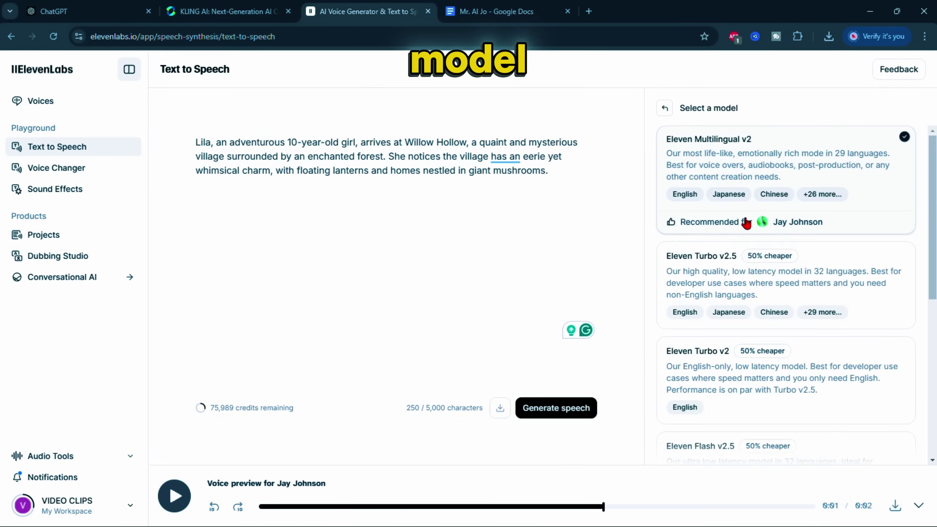
click(712, 157)
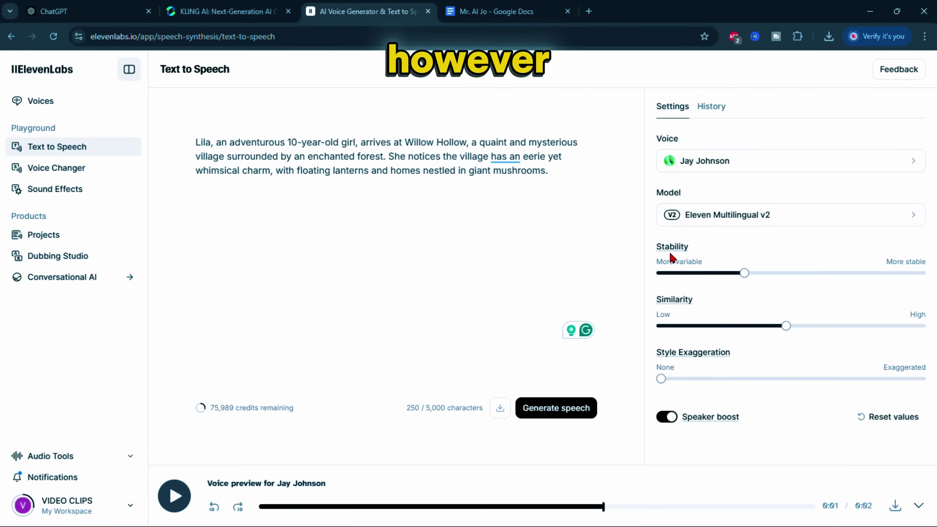
Step: Try a Stability value below 30% and return the setting to 32%
mouse_move(745, 280)
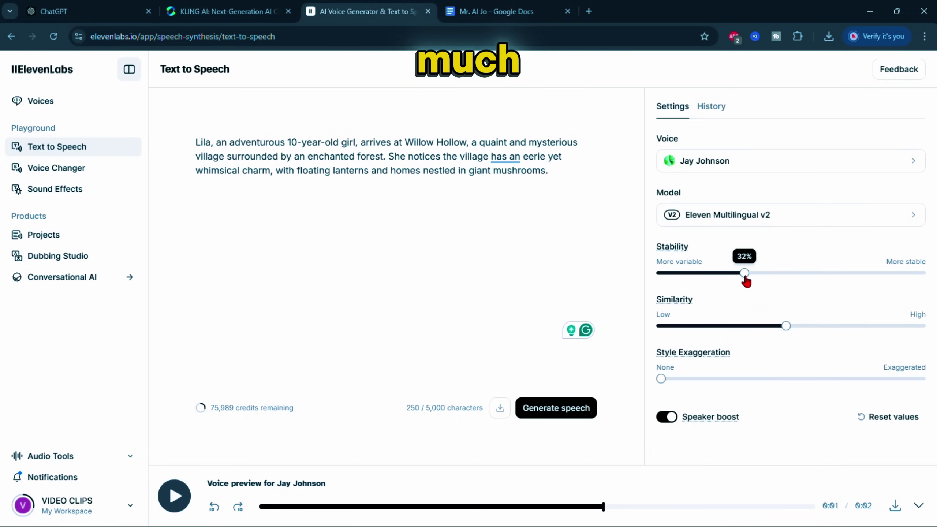
drag(745, 280, 703, 275)
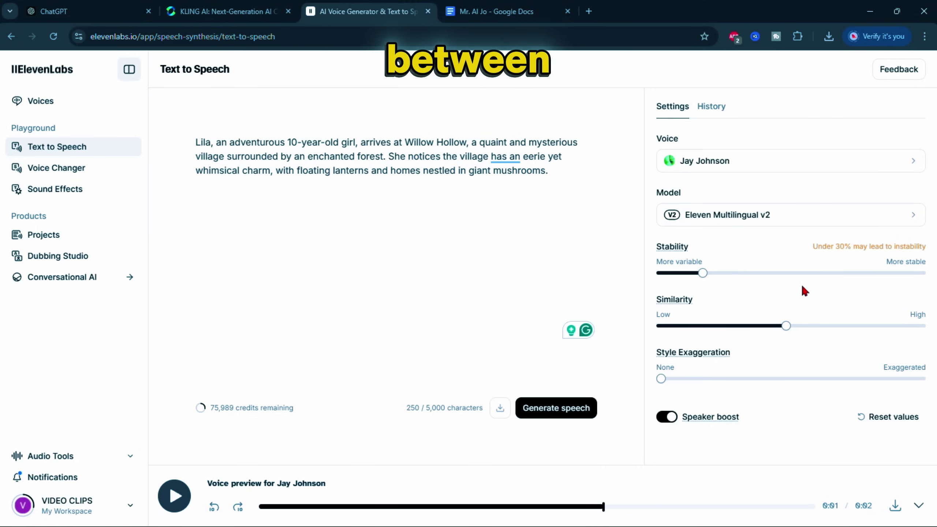
drag(729, 273, 744, 275)
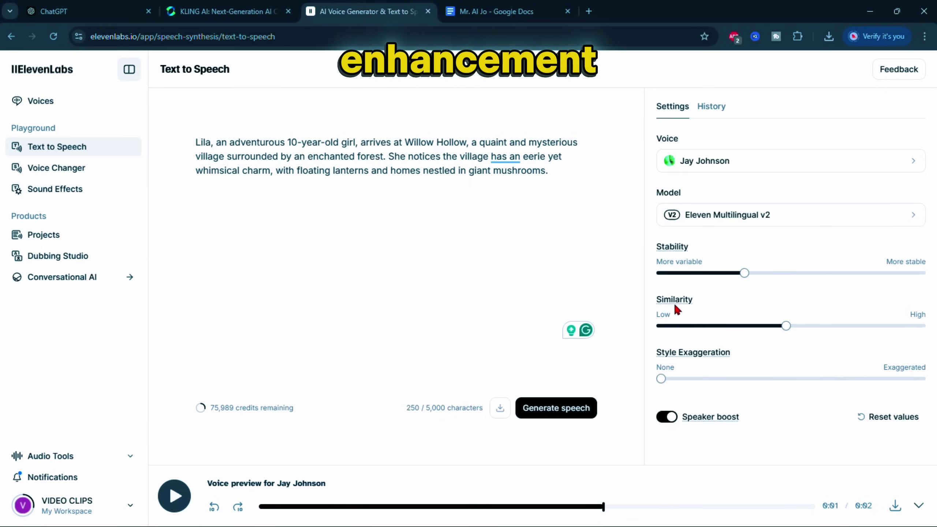
Step: Try high and low Similarity values, return Similarity to 48%, and switch Speaker boost off and back on
mouse_move(788, 334)
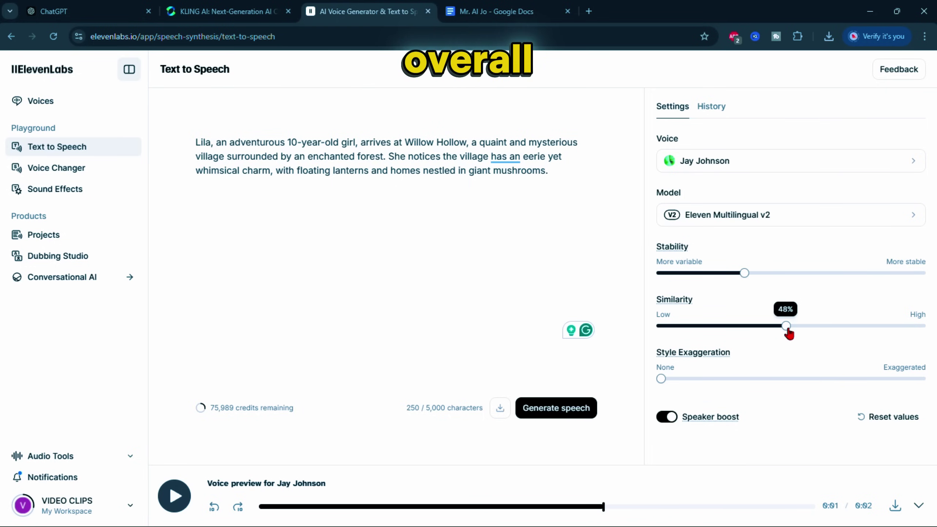
drag(789, 335, 907, 312)
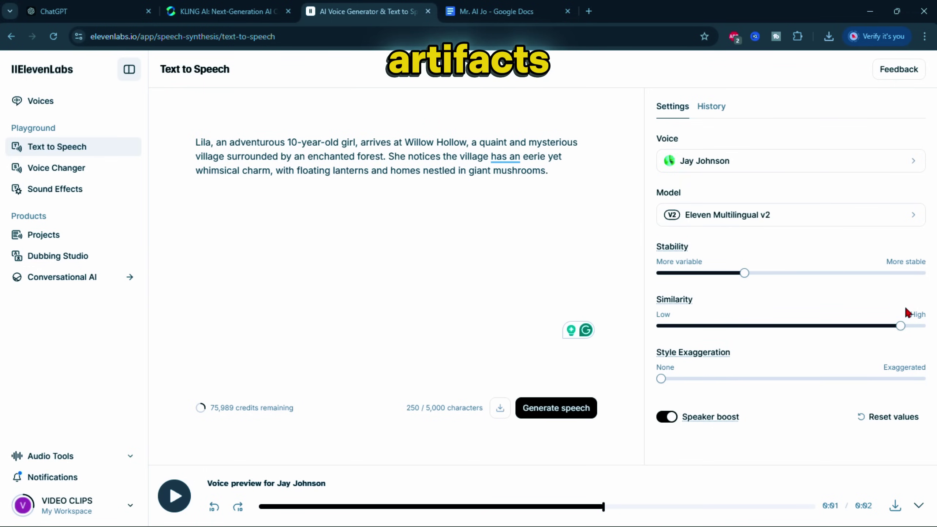
click(697, 327)
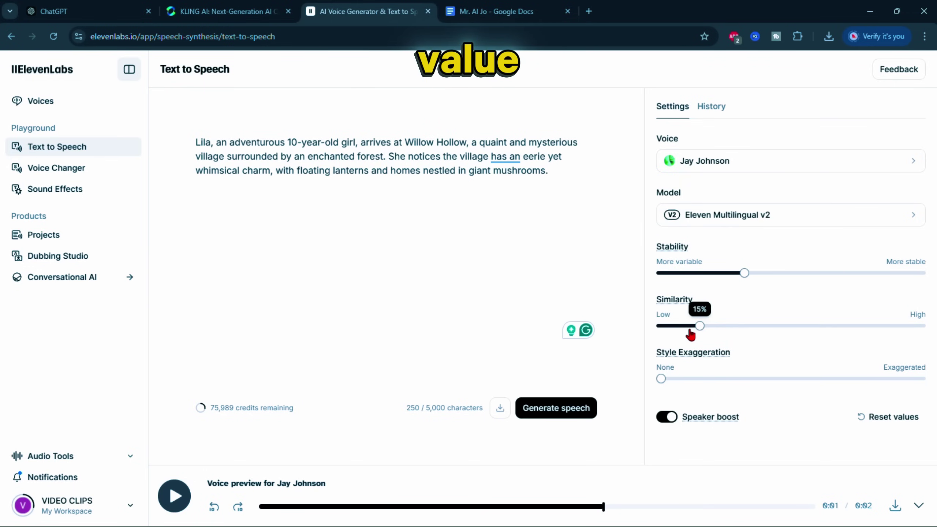
drag(690, 333, 786, 326)
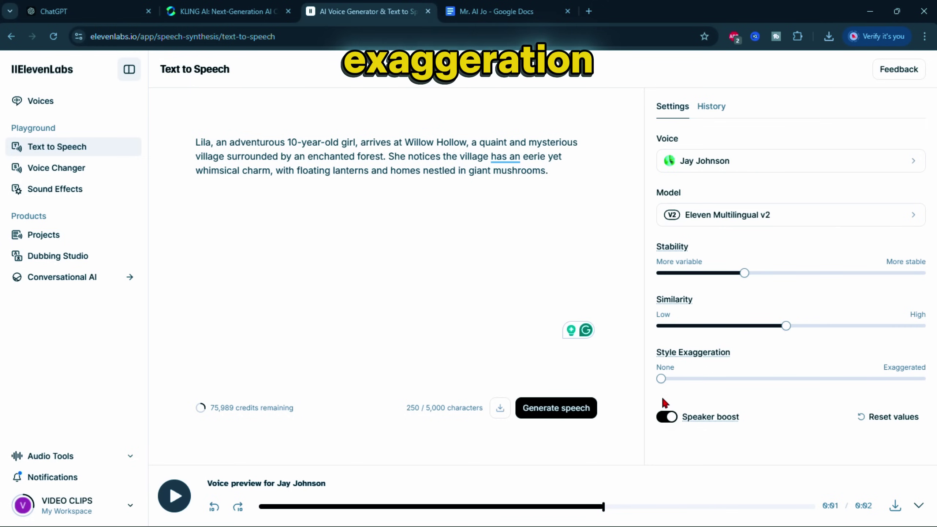
click(667, 417)
click(667, 418)
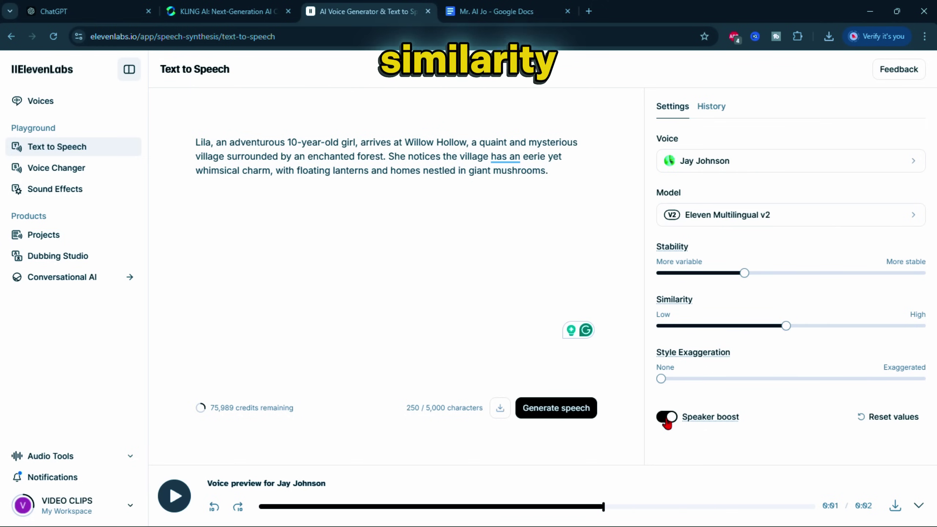
Step: Generate speech from the Scene 1 script with the Jay Johnson voice and regenerate it for another take
click(551, 413)
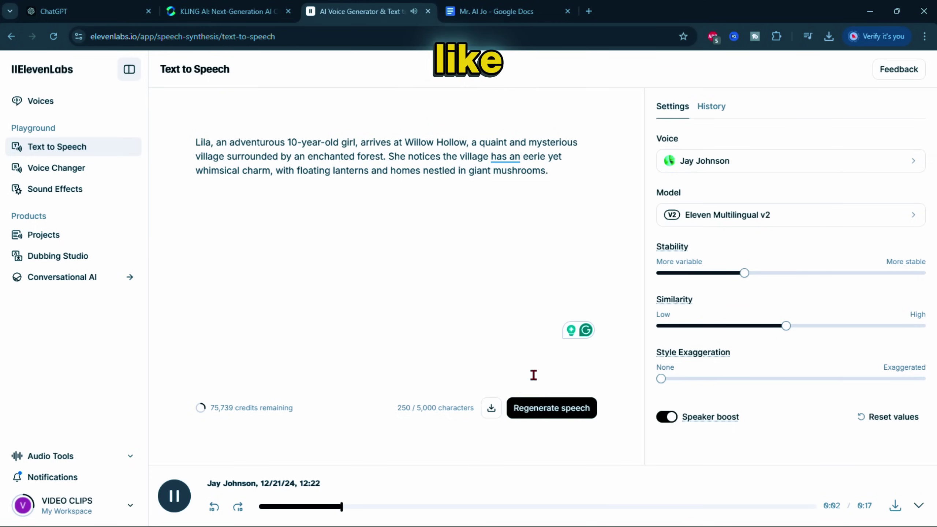
click(552, 413)
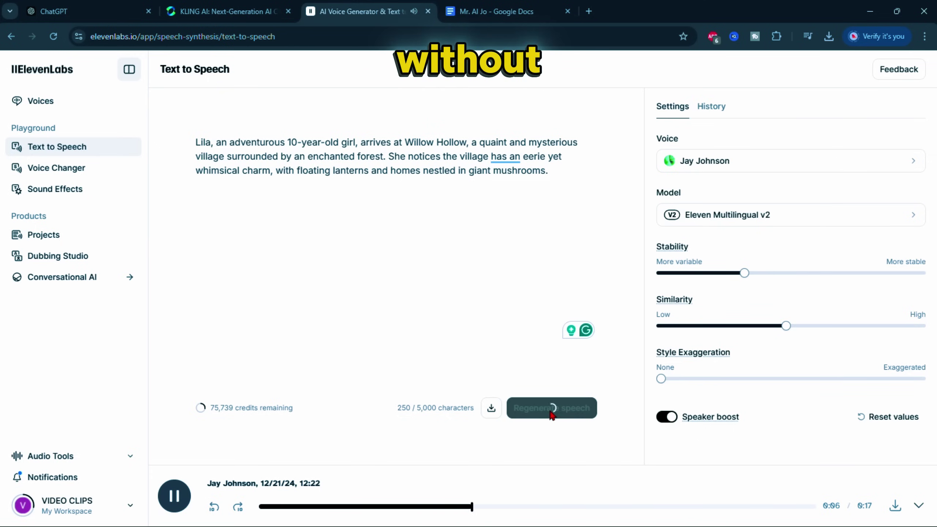